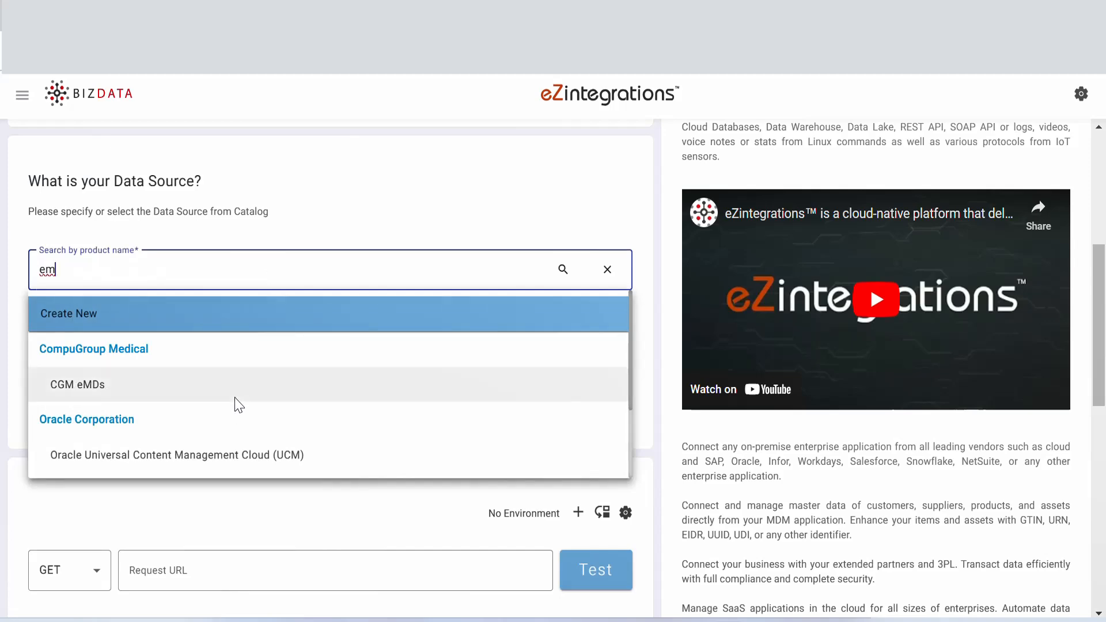
Step: Choose CGM eMDs as the data source product and Immunization as its business object
left_click(236, 402)
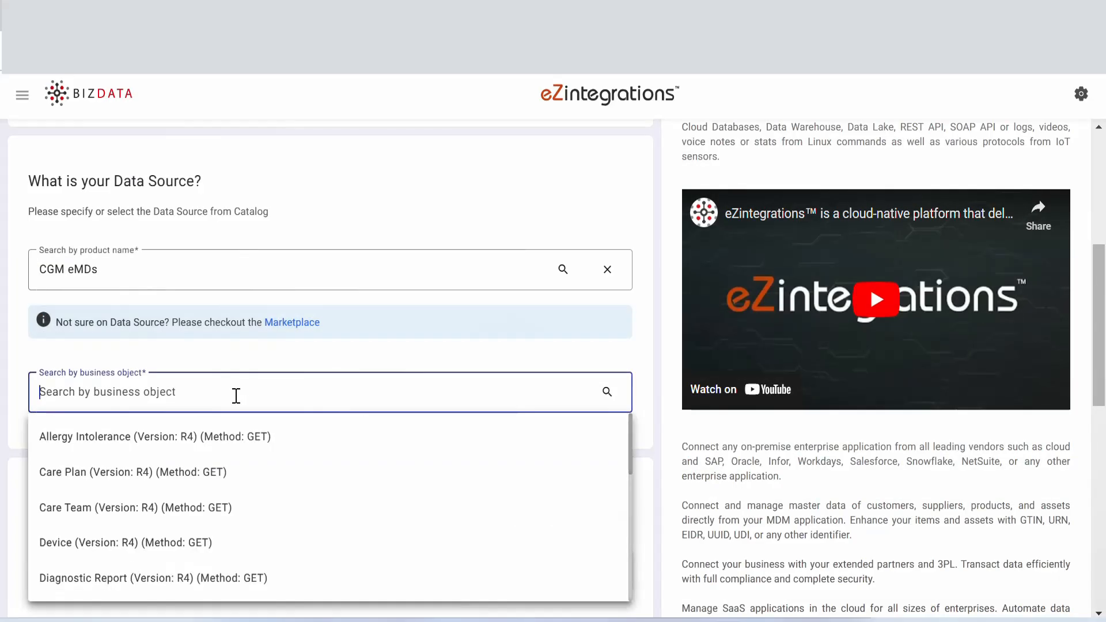
type("immu")
left_click(240, 444)
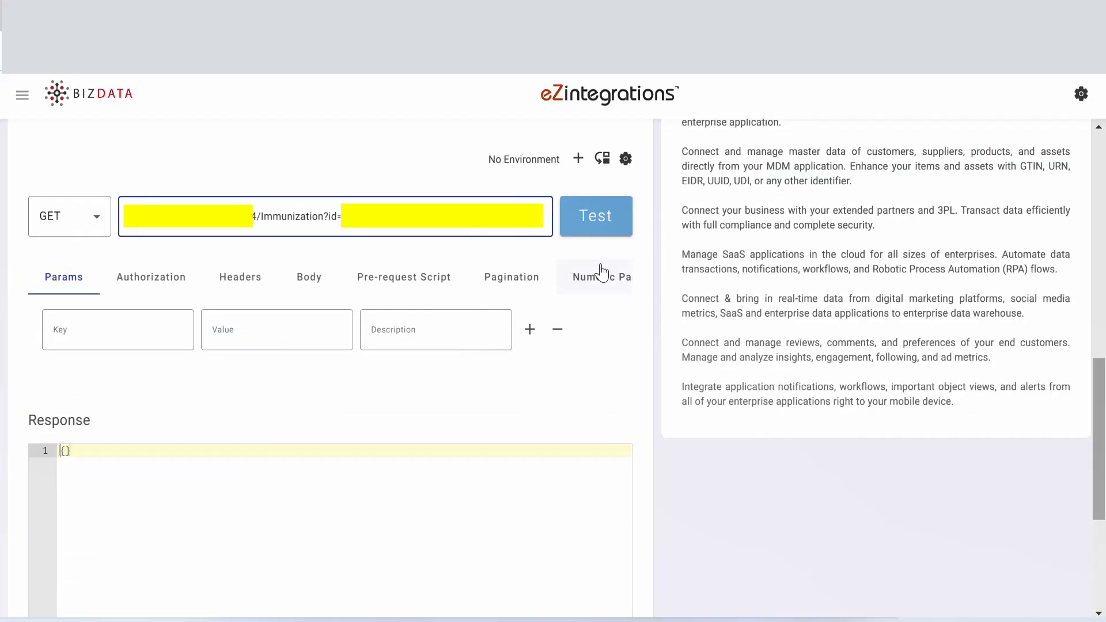
left_click(152, 286)
left_click(128, 330)
left_click(119, 450)
left_click(447, 384)
left_click(472, 468)
scroll(472, 472, "down", 11)
left_click(591, 286)
left_click_drag(1099, 447, 1098, 320)
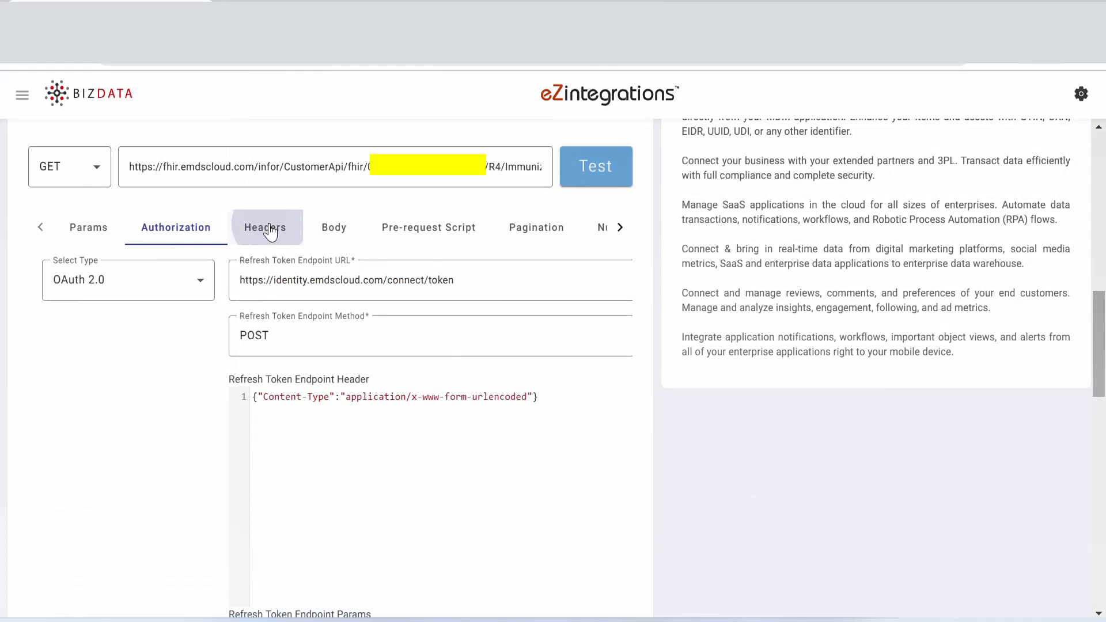
Step: Check the request headers, test the Immunization GET request and review its response
left_click(270, 228)
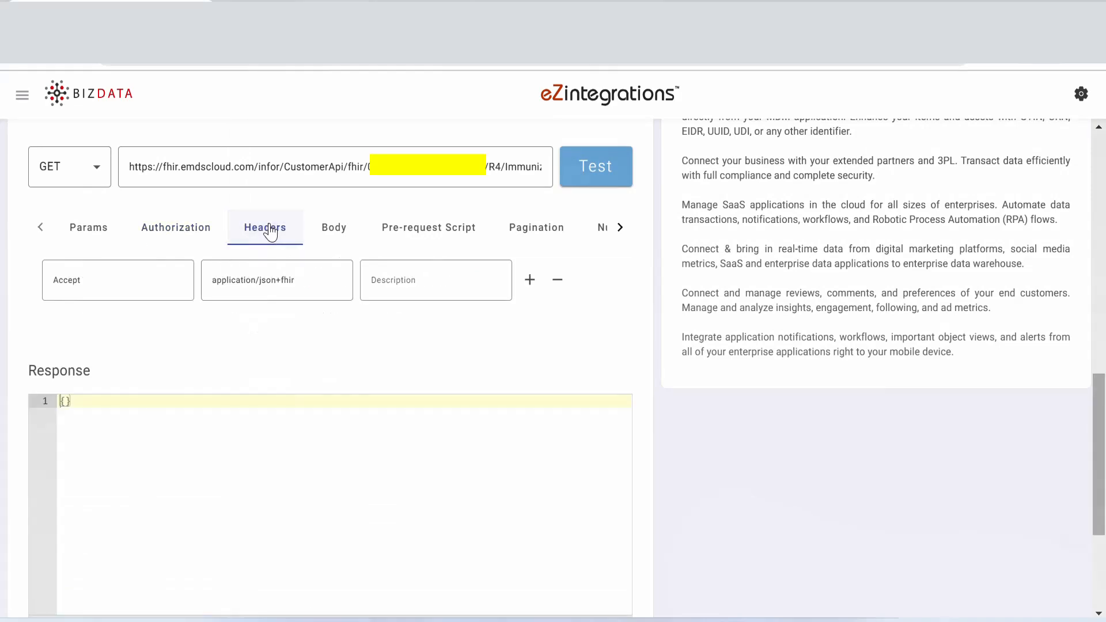
left_click(586, 174)
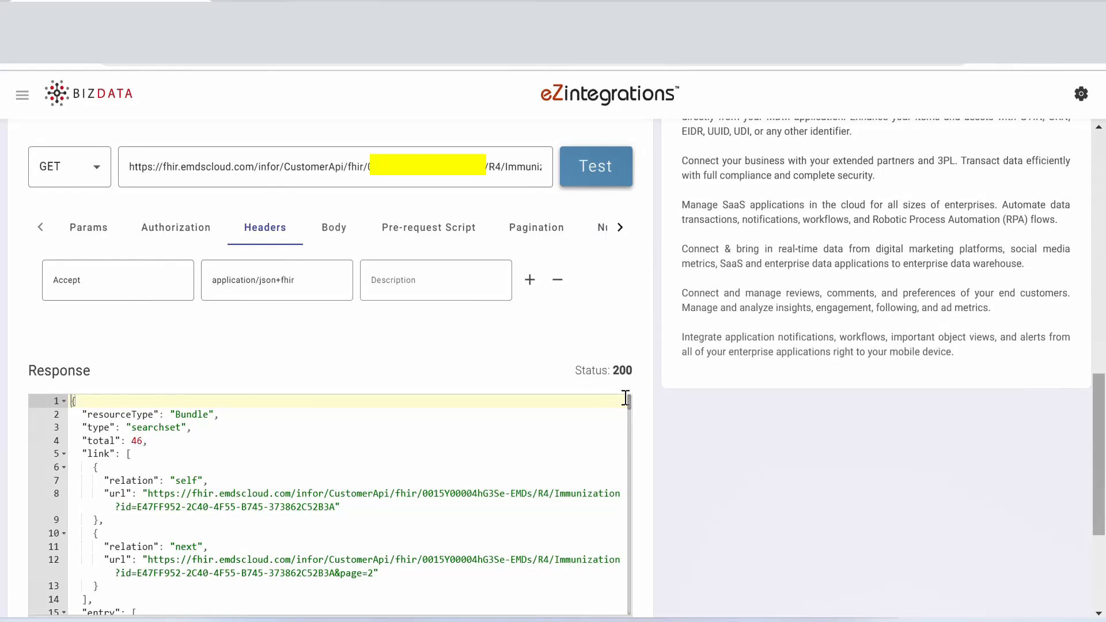
left_click_drag(1103, 463, 1104, 513)
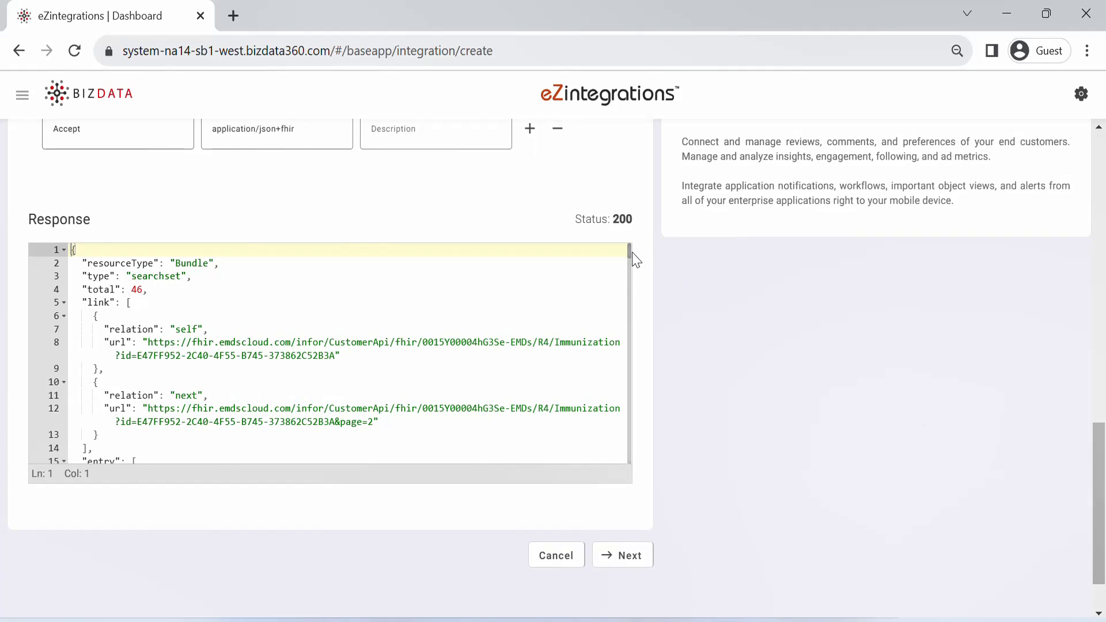
mouse_move(631, 252)
left_mouse_down()
mouse_move(622, 378)
mouse_move(617, 245)
left_mouse_up()
Step: Proceed to the data operations and add a Send Keys Top of Root operation with Column To Root "bizdata_dataset_response"
left_click(618, 558)
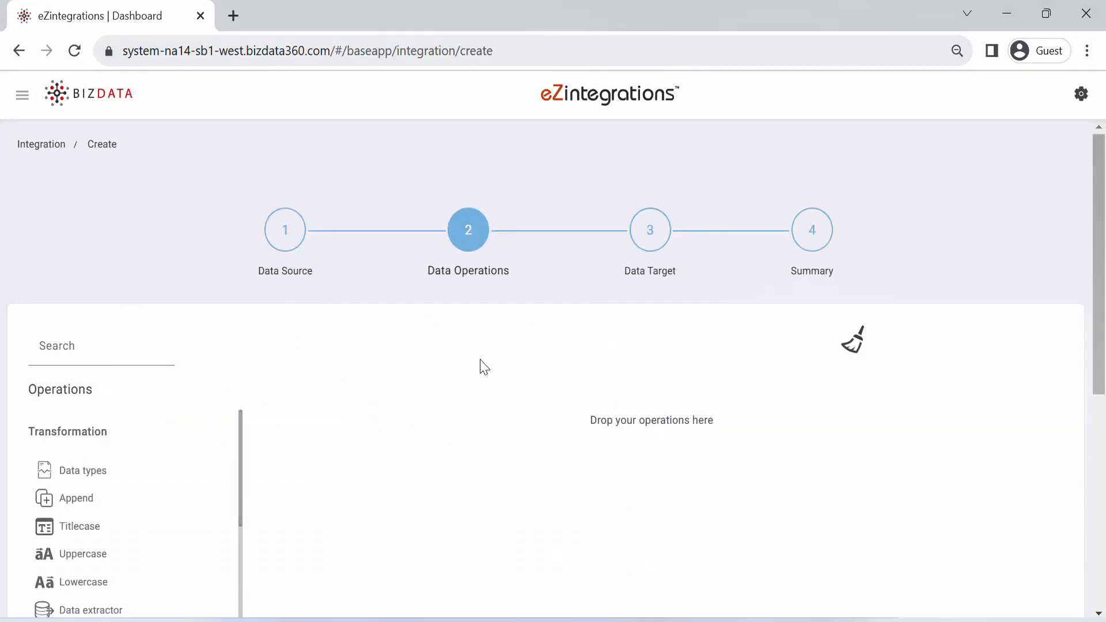
scroll(1103, 292, "down", 5)
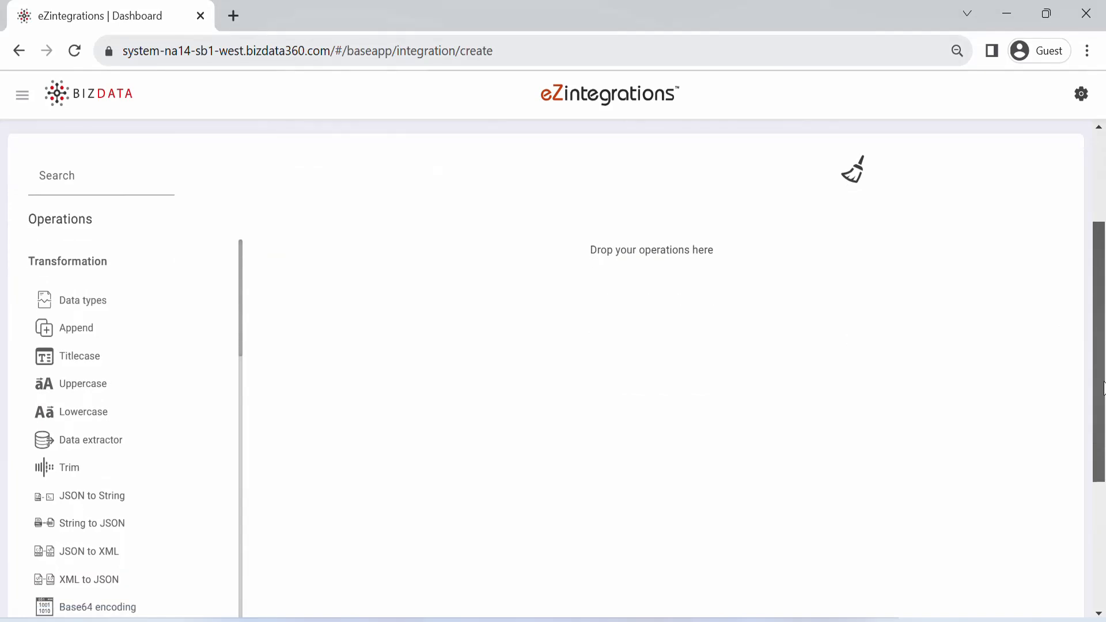
left_click_drag(239, 257, 240, 311)
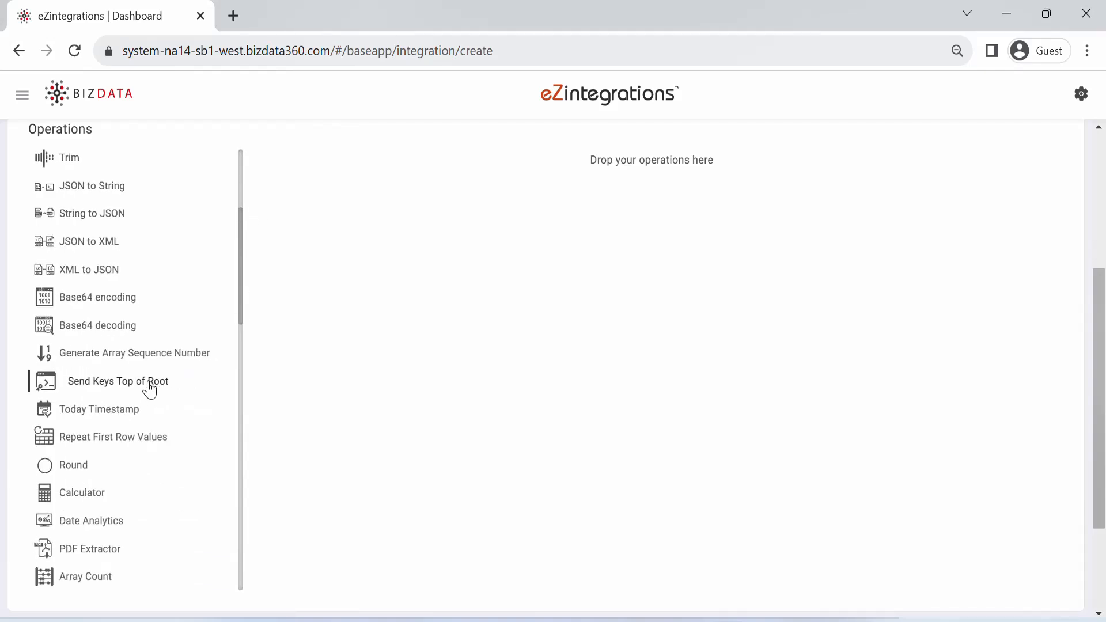
left_click_drag(150, 390, 828, 104)
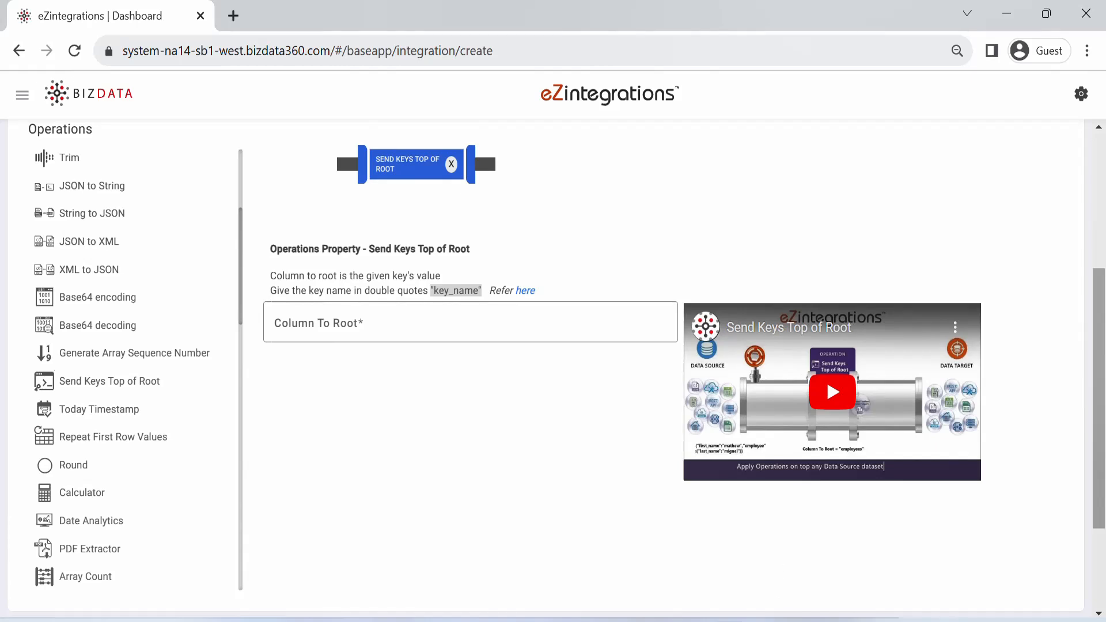
left_click(348, 326)
type("\"bizdata_dataset_response\"")
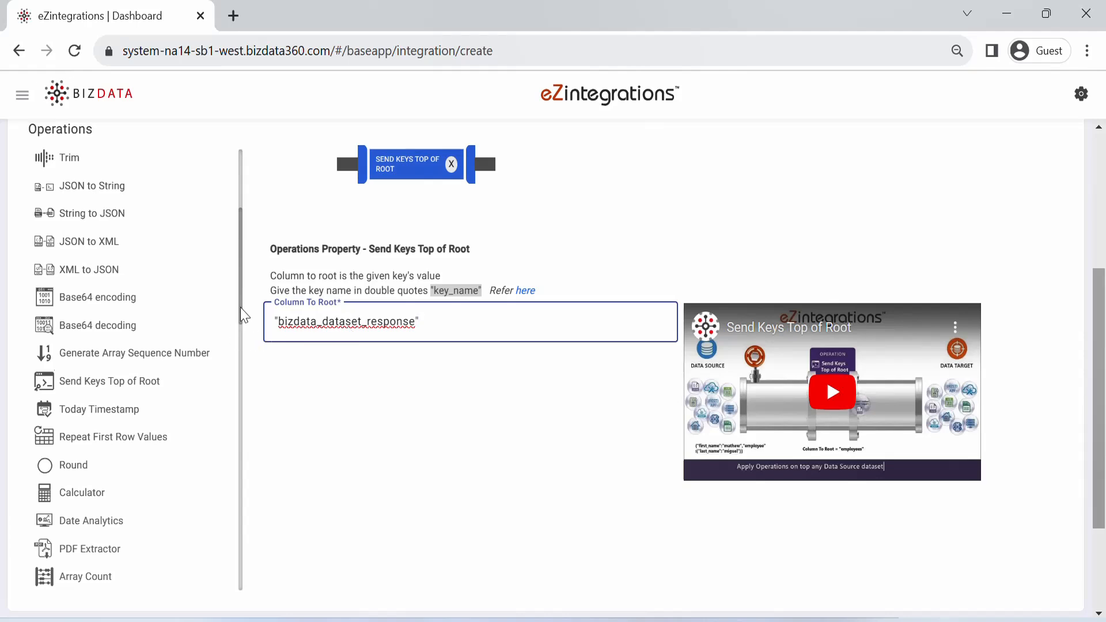
Step: Add a Single Line to Multiline operation with Chopkey ['entry'], checking the entry key in Immunization.json in Notepad++
left_click_drag(242, 315, 612, 169)
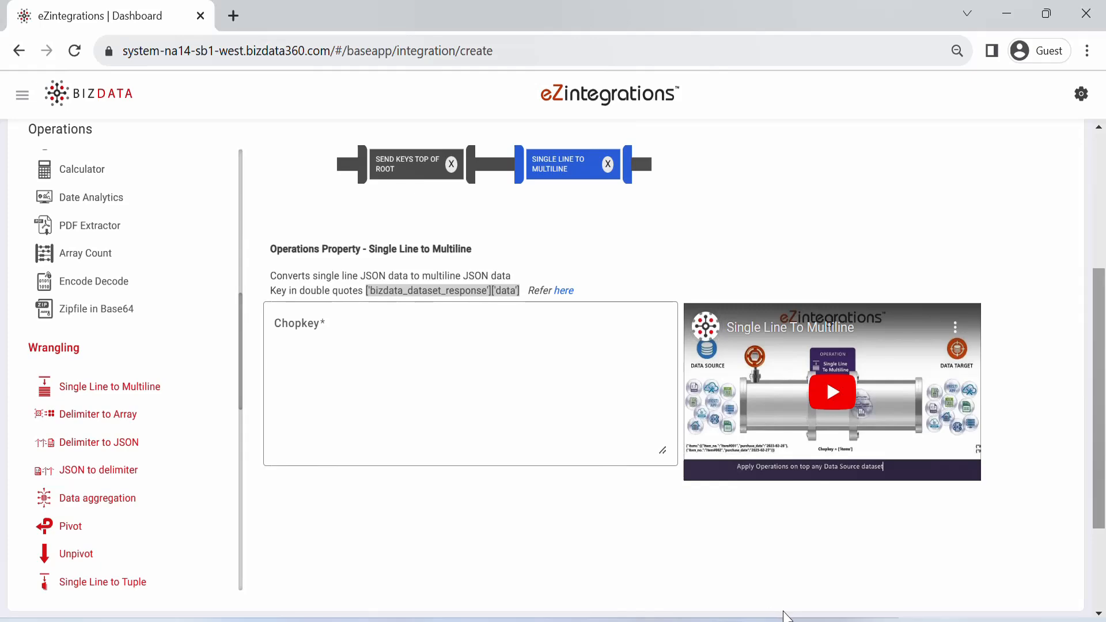
left_click(766, 620)
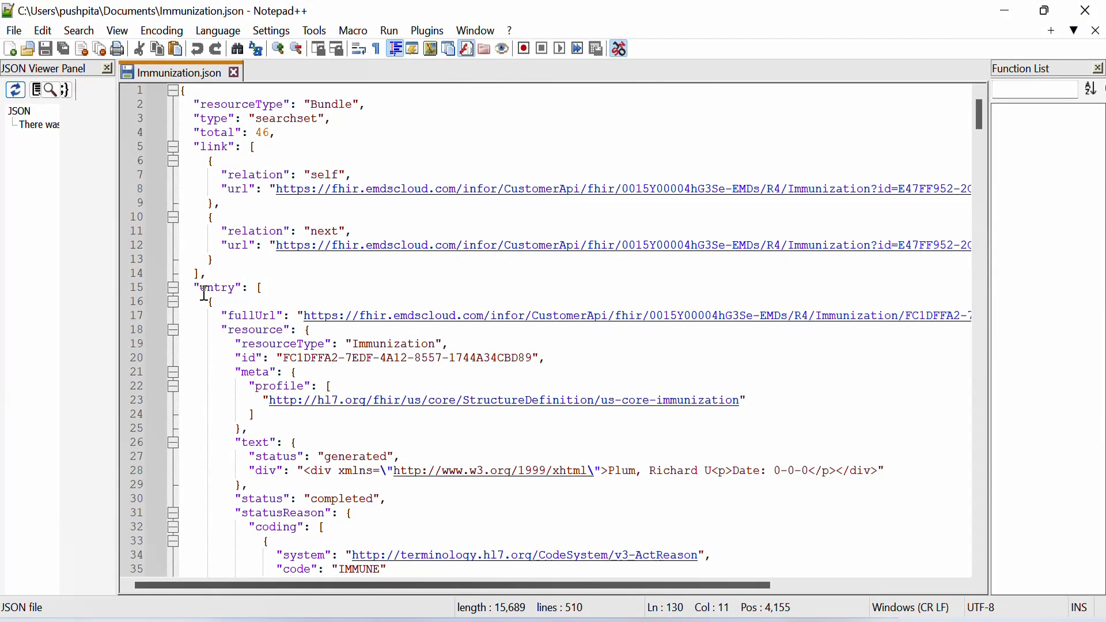
left_click_drag(202, 294, 238, 294)
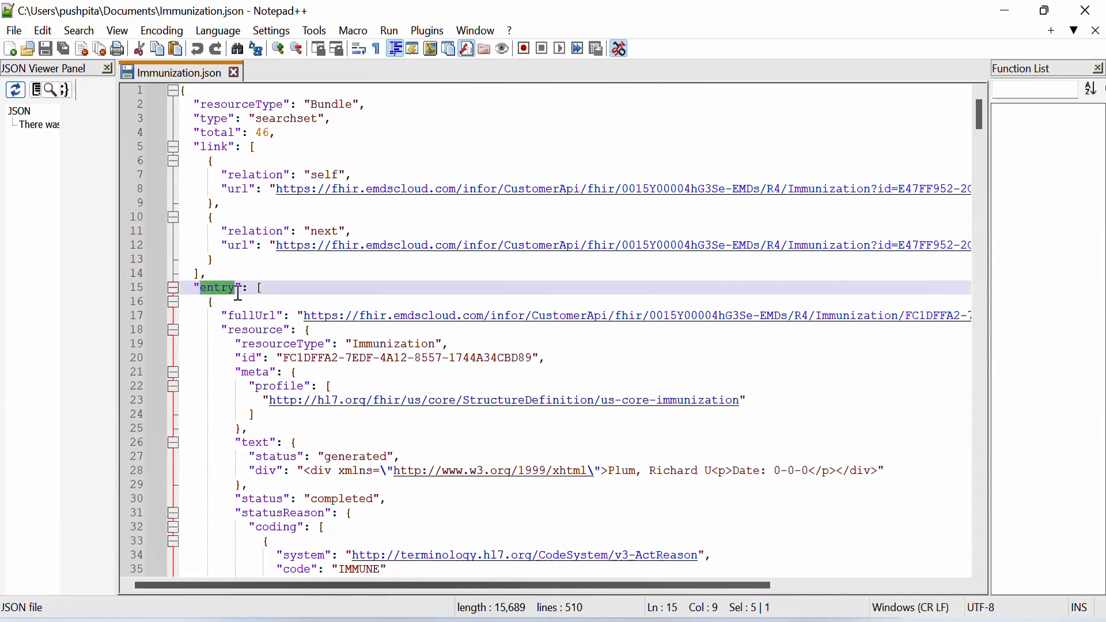
left_click(278, 291)
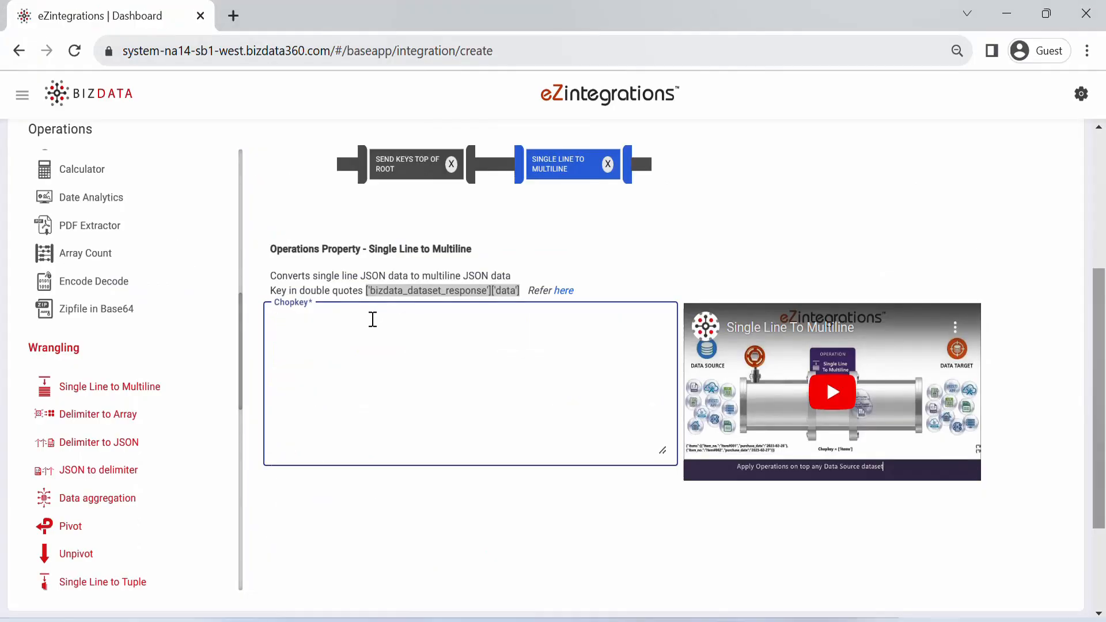
type("['entry']")
Step: Add a Data Extractor operation that extracts "['resource']", checking the resource key in Immunization.json in Notepad++
left_click_drag(241, 340, 241, 239)
left_click_drag(126, 209, 781, 201)
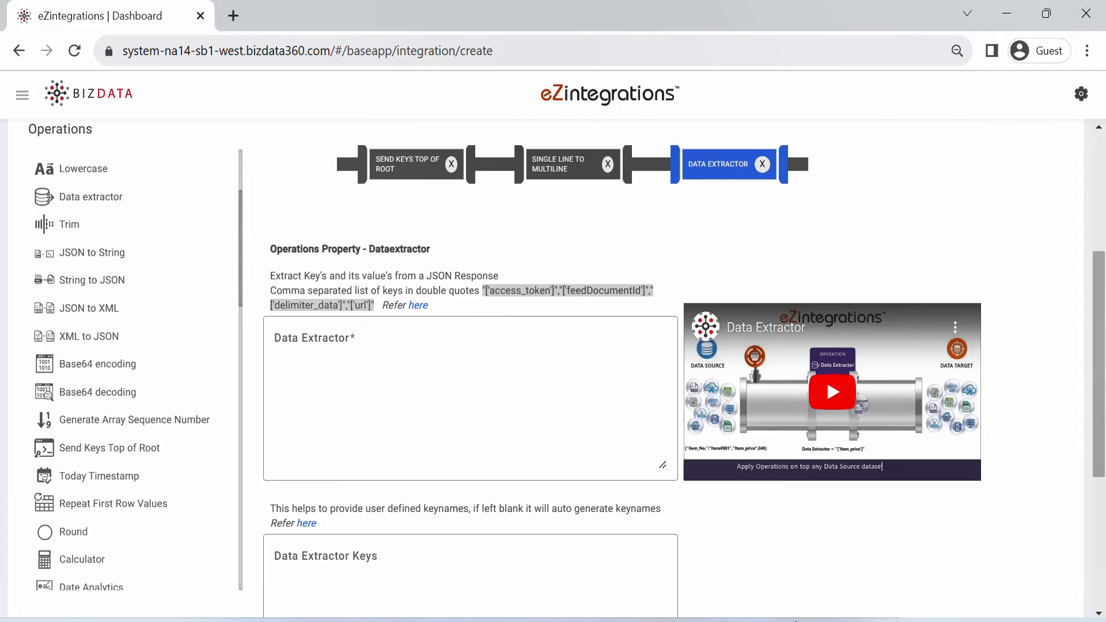
key("alt+Tab")
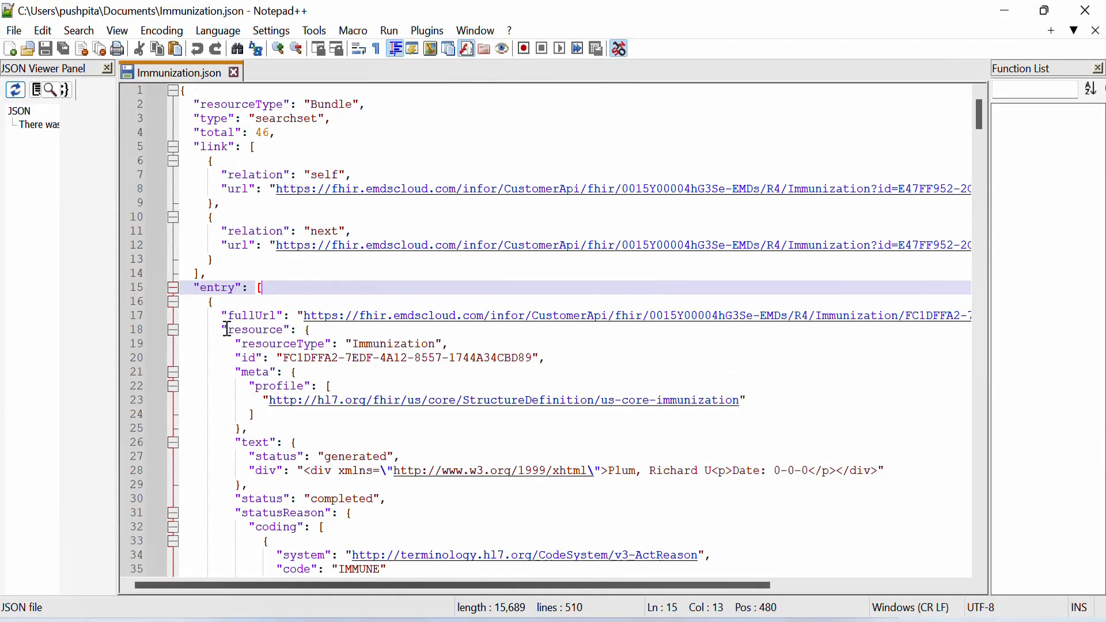
left_click_drag(230, 329, 286, 333)
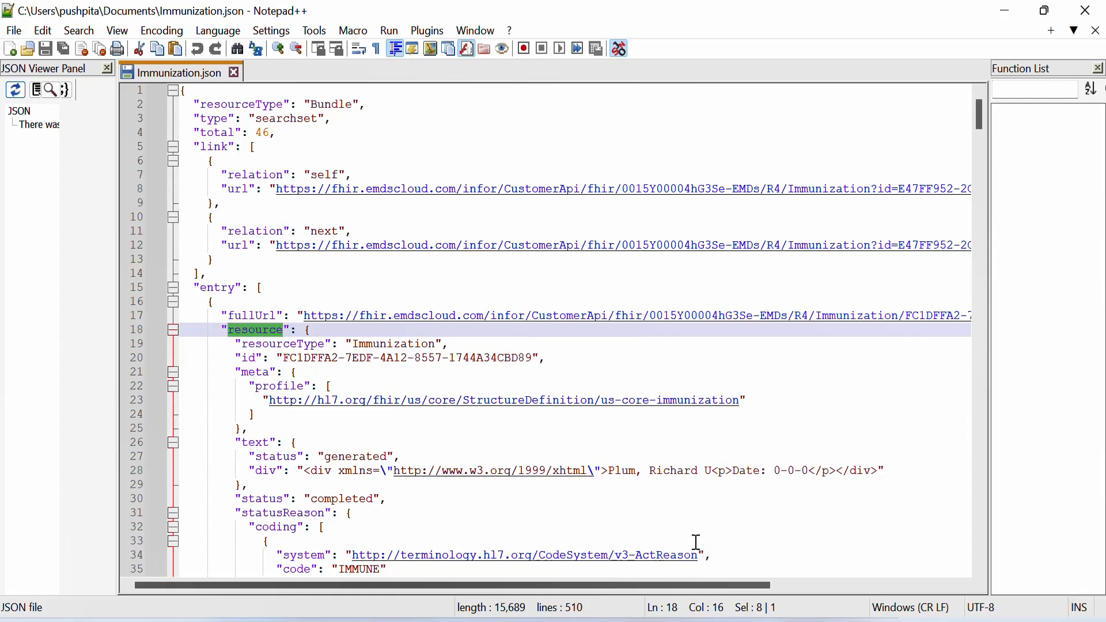
key("alt+Tab")
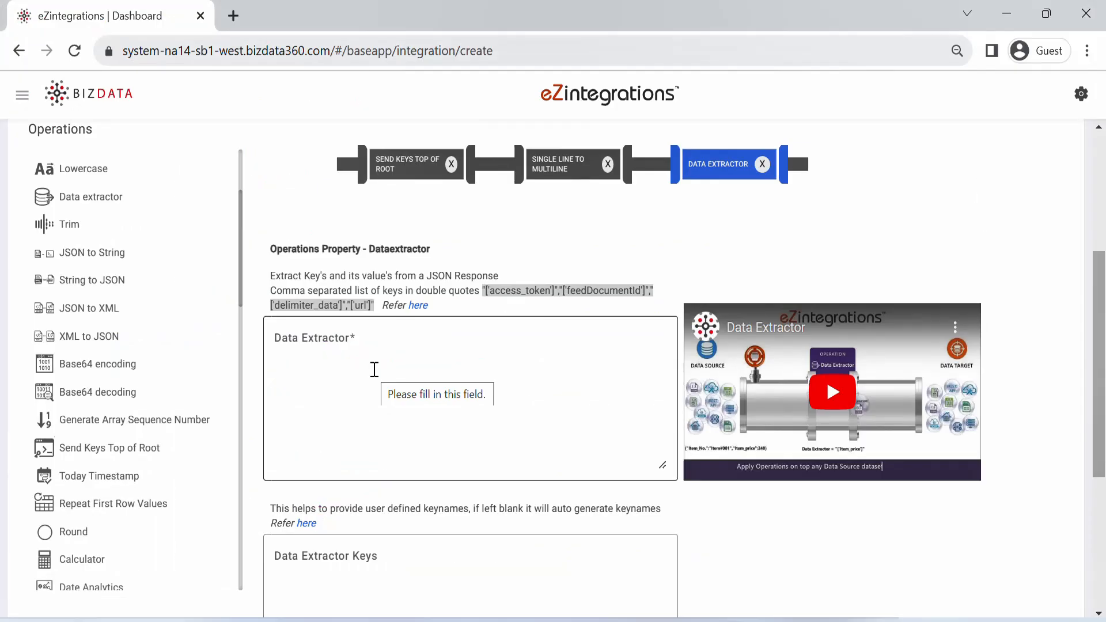
left_click(374, 370)
type("\"['resource']\"")
key("ctrl+plus")
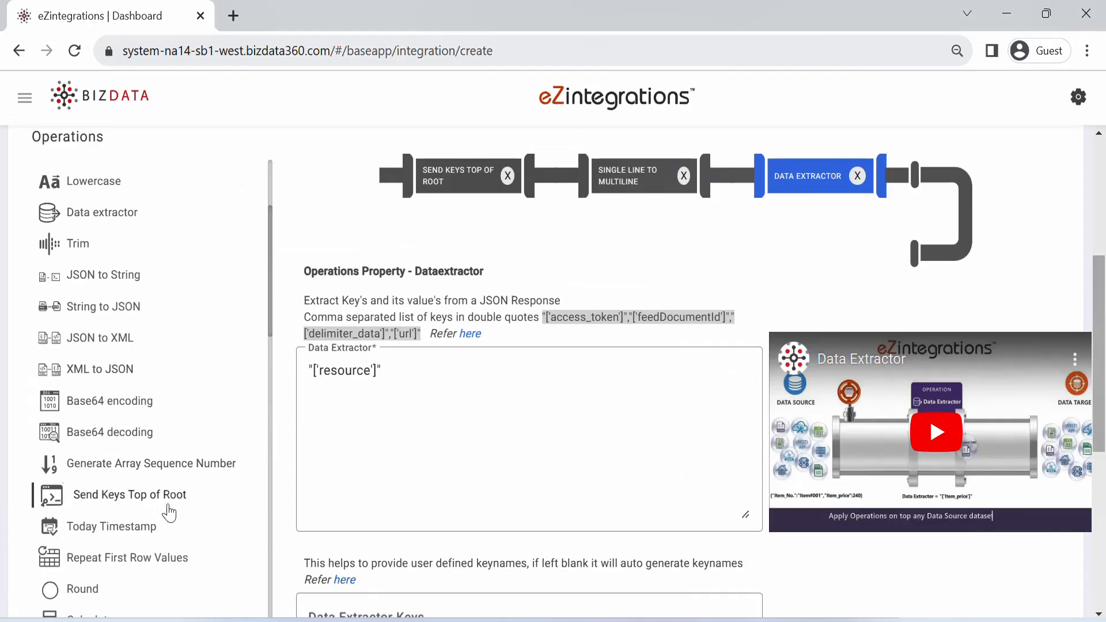
Step: Add a Send Keys Top of Root operation after the Data Extractor with Column To Root "resource"
left_click_drag(164, 506, 851, 218)
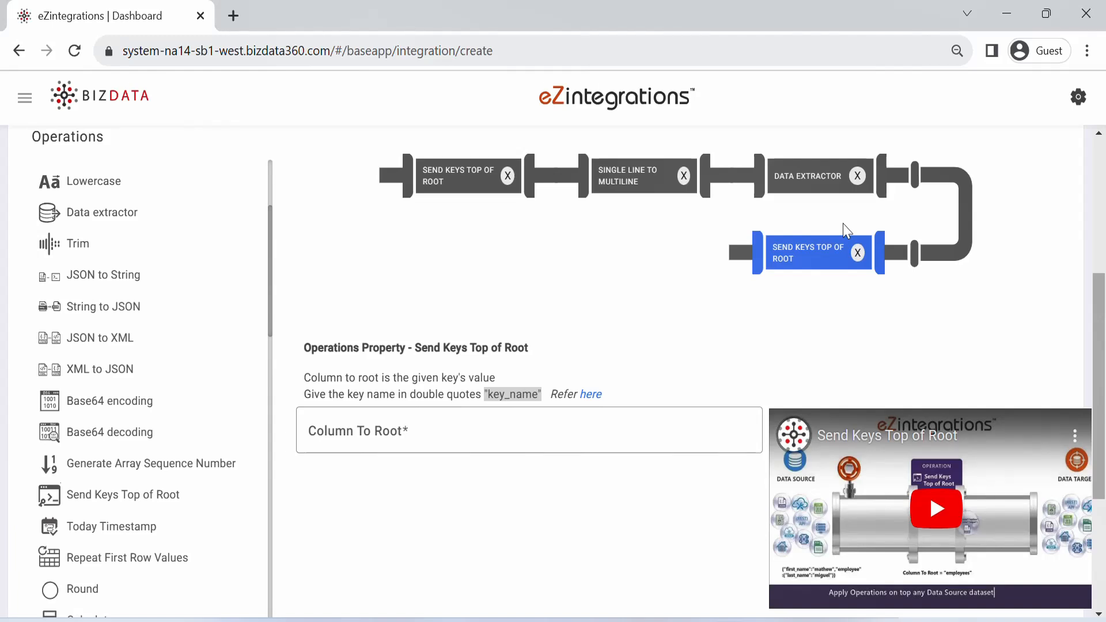
left_click(493, 432)
type("\"resource\"")
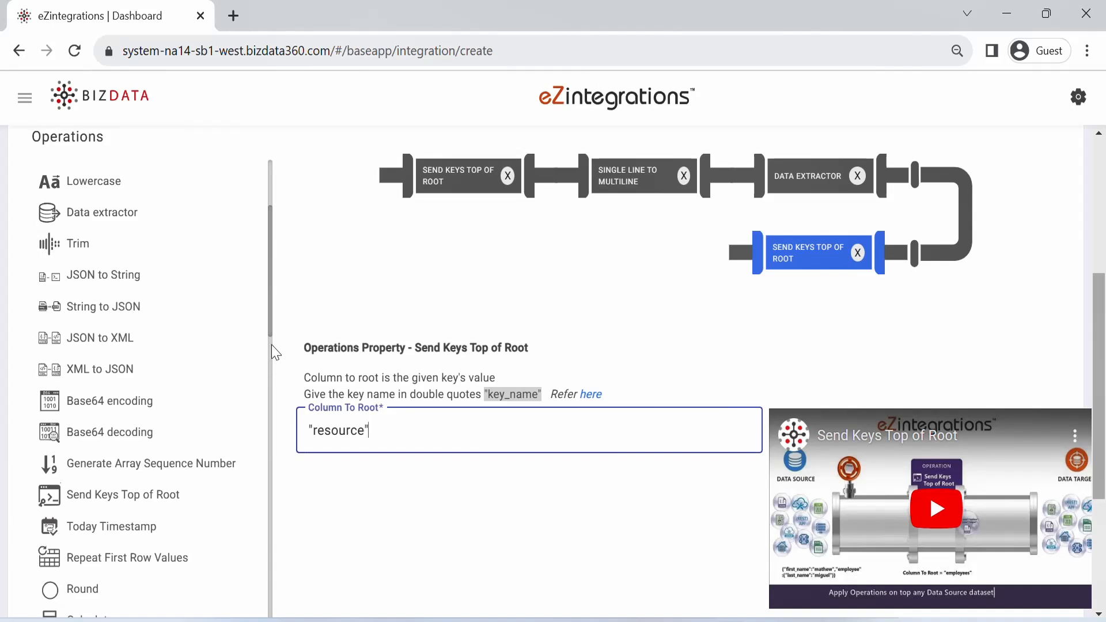
Step: Add an Eliminate operation for the keys "meta","text","statusReason","vaccineCode","search","fundingSource","primarySource","resourceType", checking meta and text in Immunization.json
left_click_drag(273, 336, 270, 572)
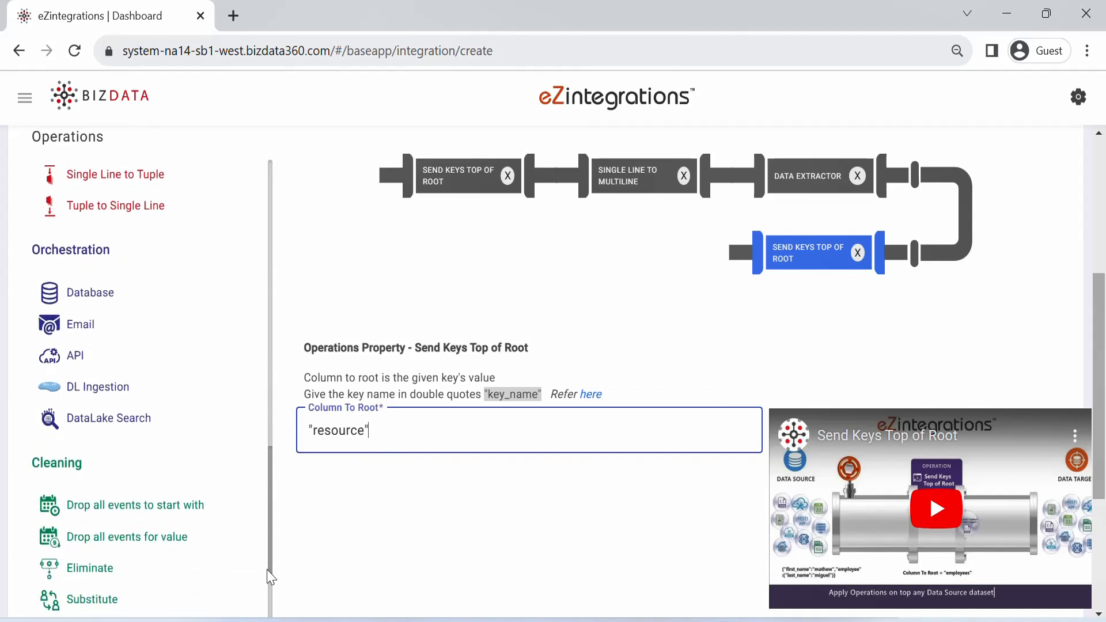
left_click_drag(119, 541, 693, 286)
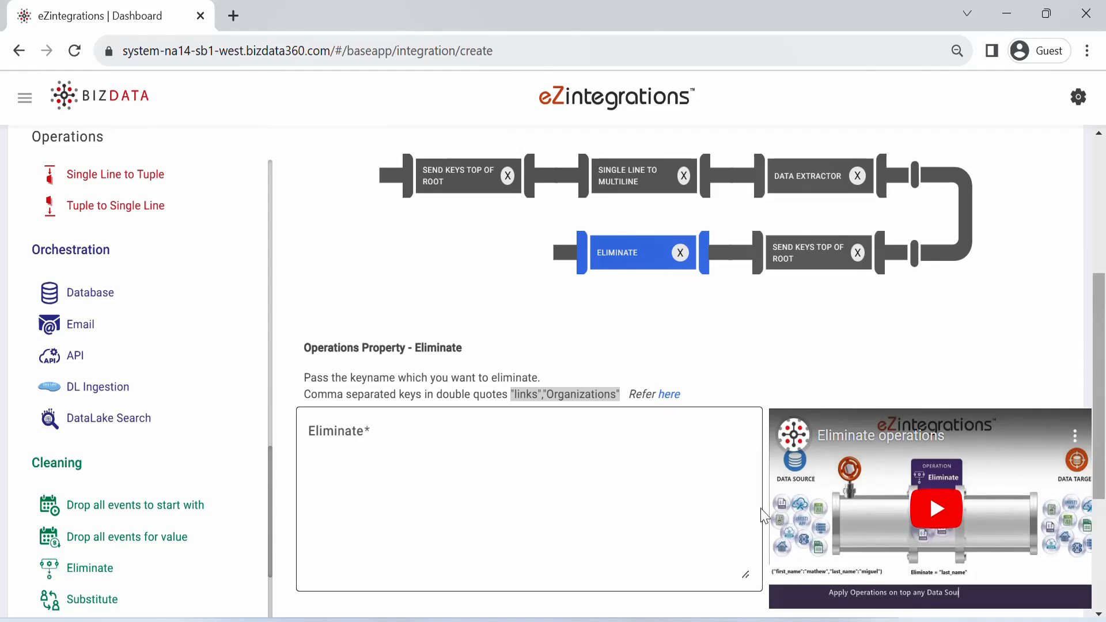
key("alt+Tab")
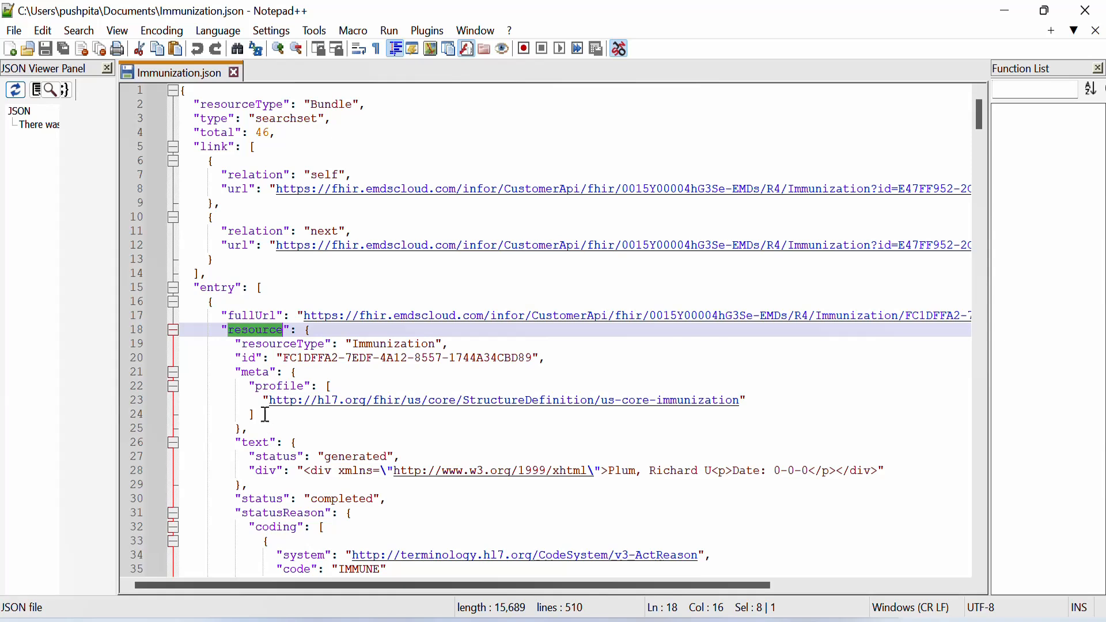
left_click_drag(242, 372, 273, 375)
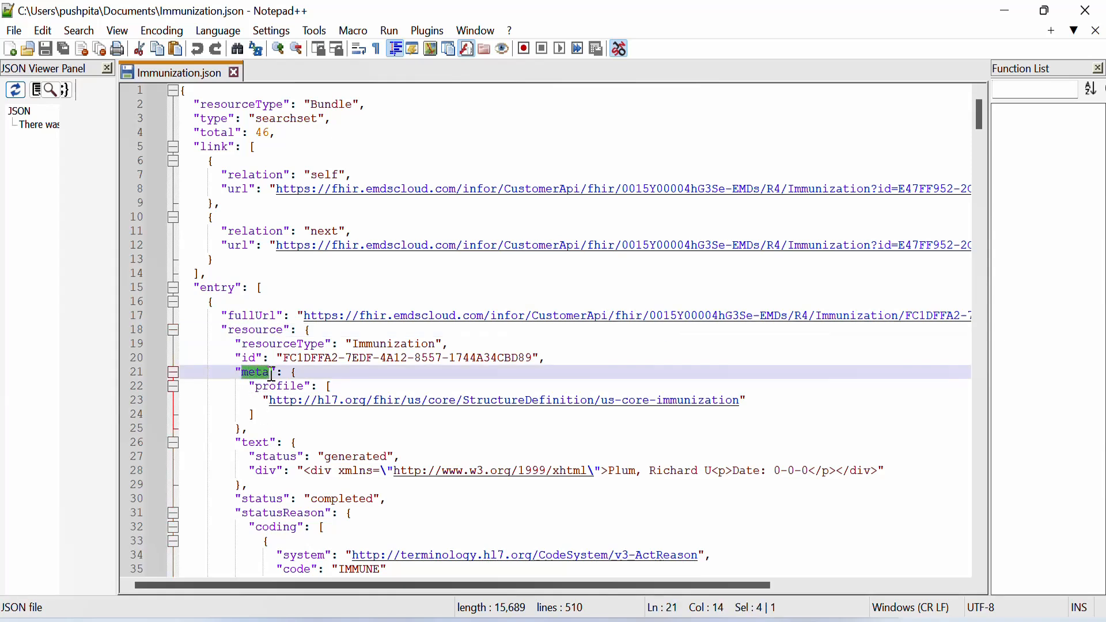
left_click_drag(243, 443, 266, 443)
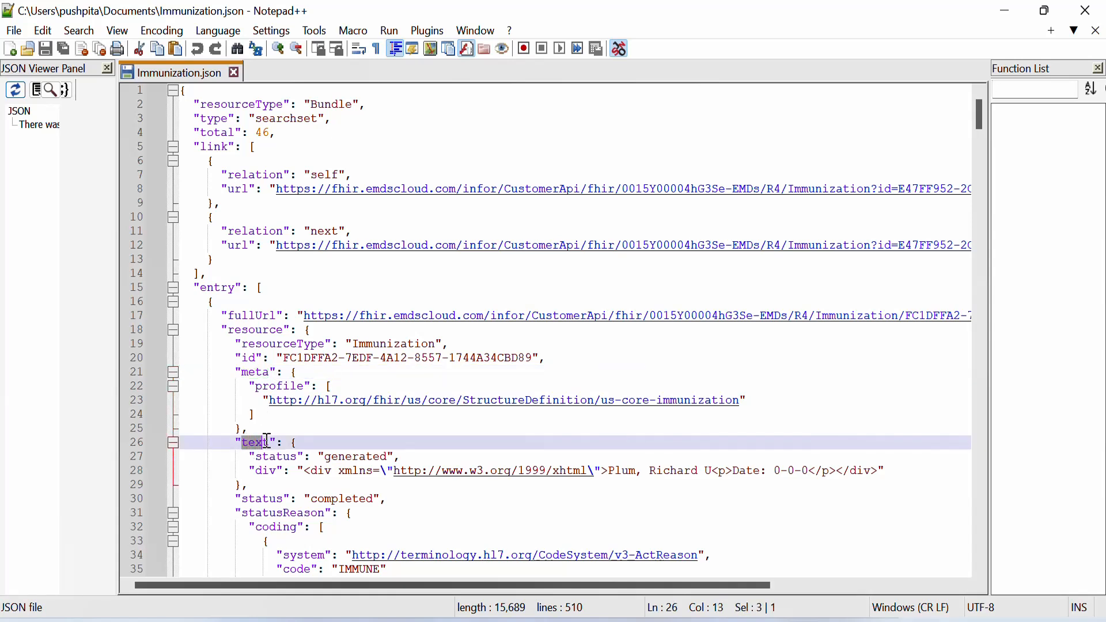
left_click(391, 437)
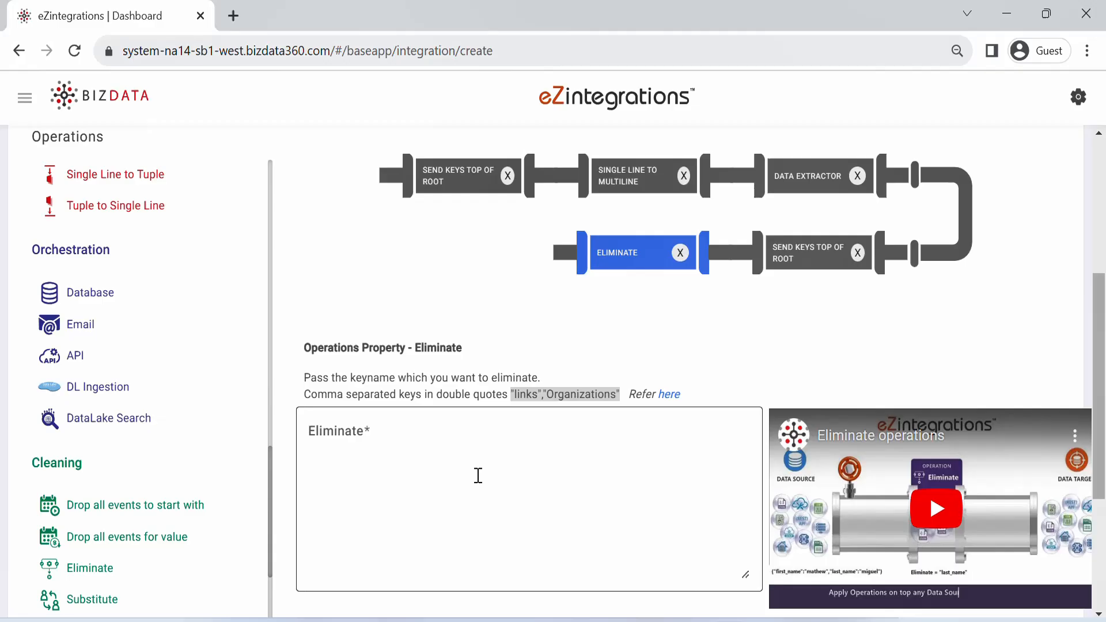
left_click(476, 475)
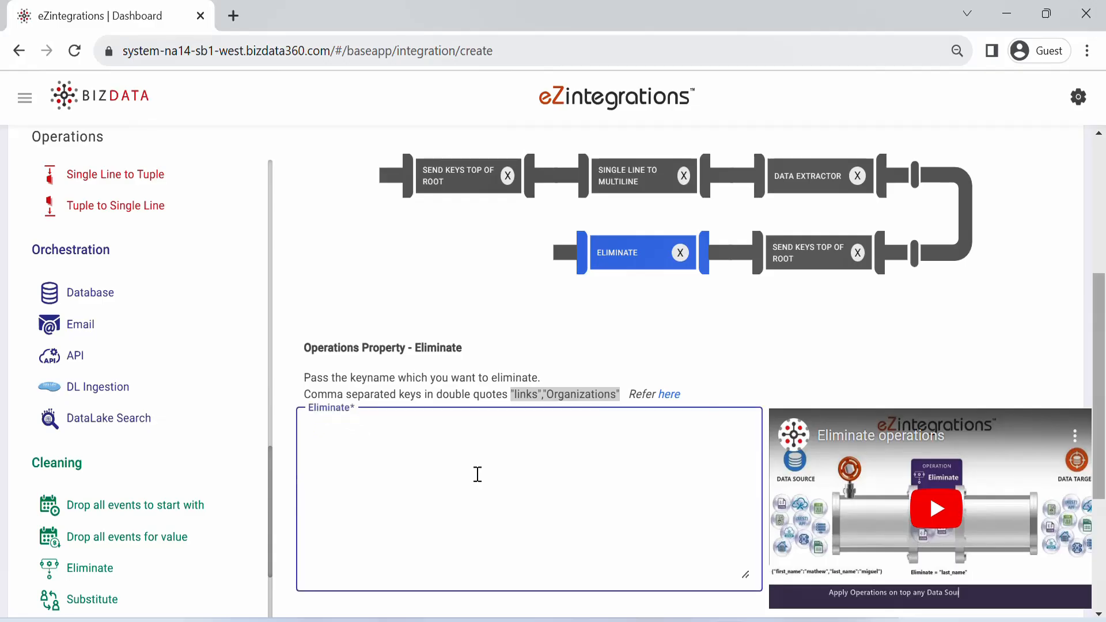
type("\"meta\",\"text\",\"statusReason\",\"vaccineCode\",\"search\",\"fundingSource\",\"primarySource\",\"resourceType\"")
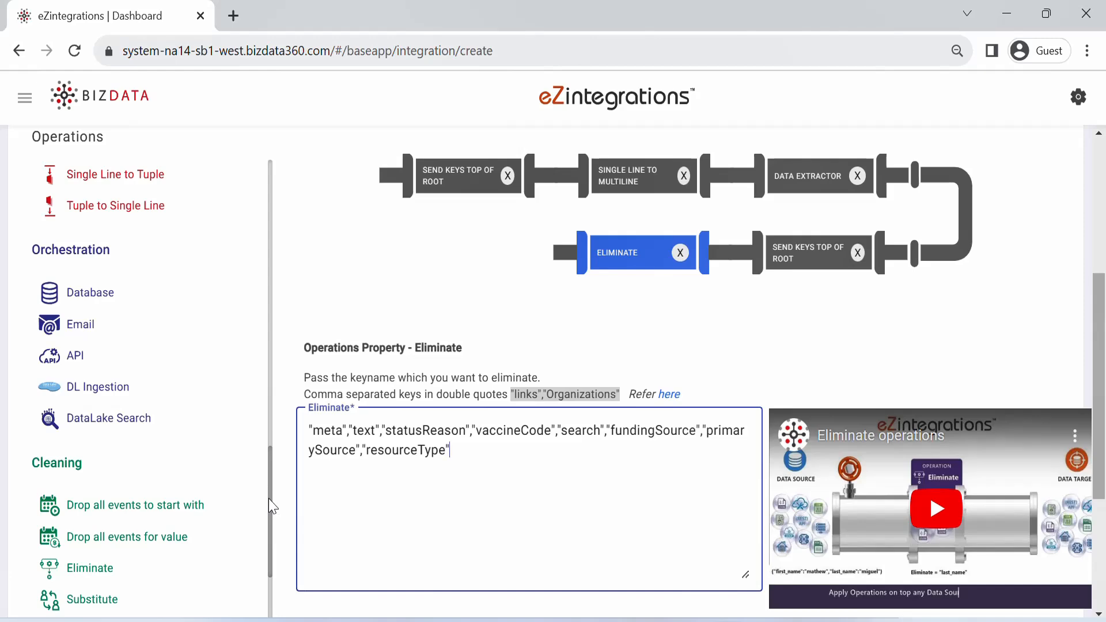
Step: Add another Send Keys Top of Root operation after Eliminate and look up the patient key in Immunization.json in Notepad++
left_click_drag(271, 486, 268, 316)
left_click_drag(173, 306, 550, 263)
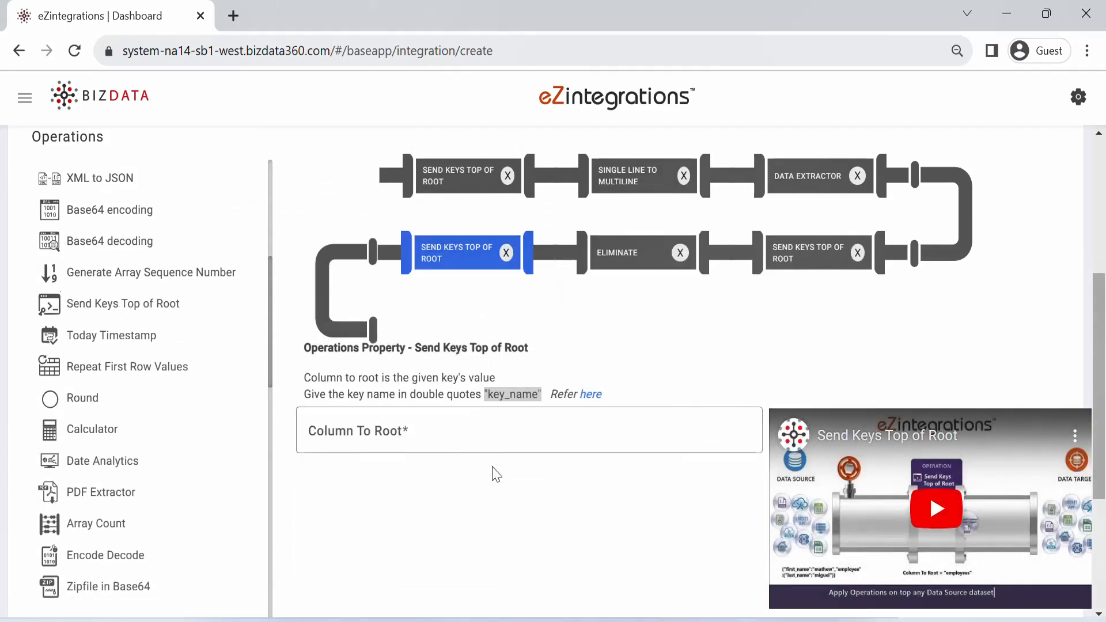
key("alt+Tab")
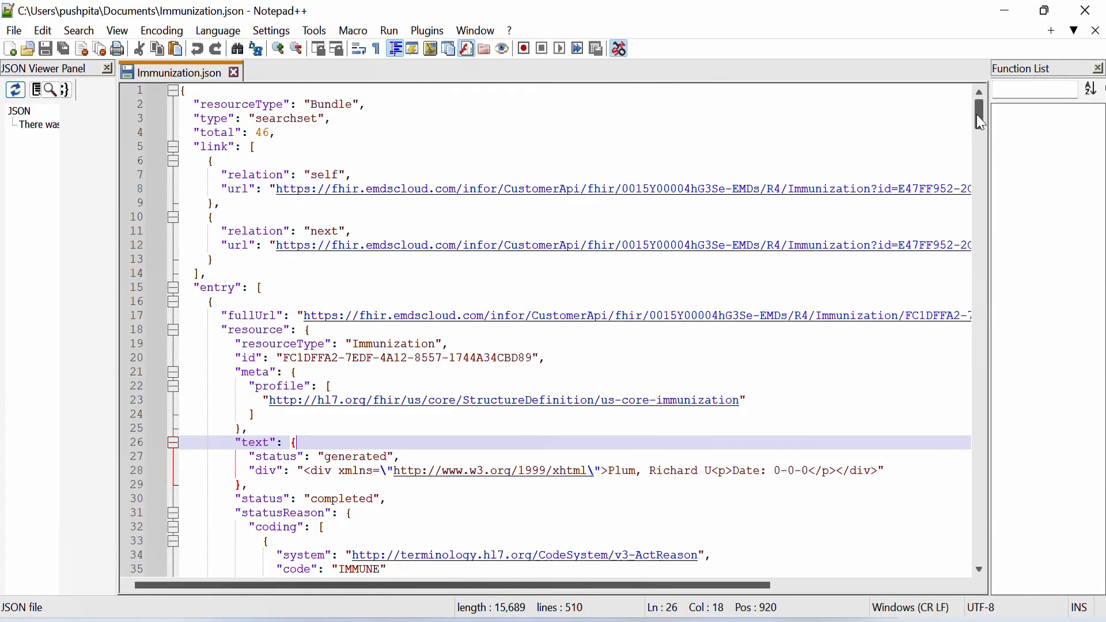
left_click_drag(978, 118, 981, 143)
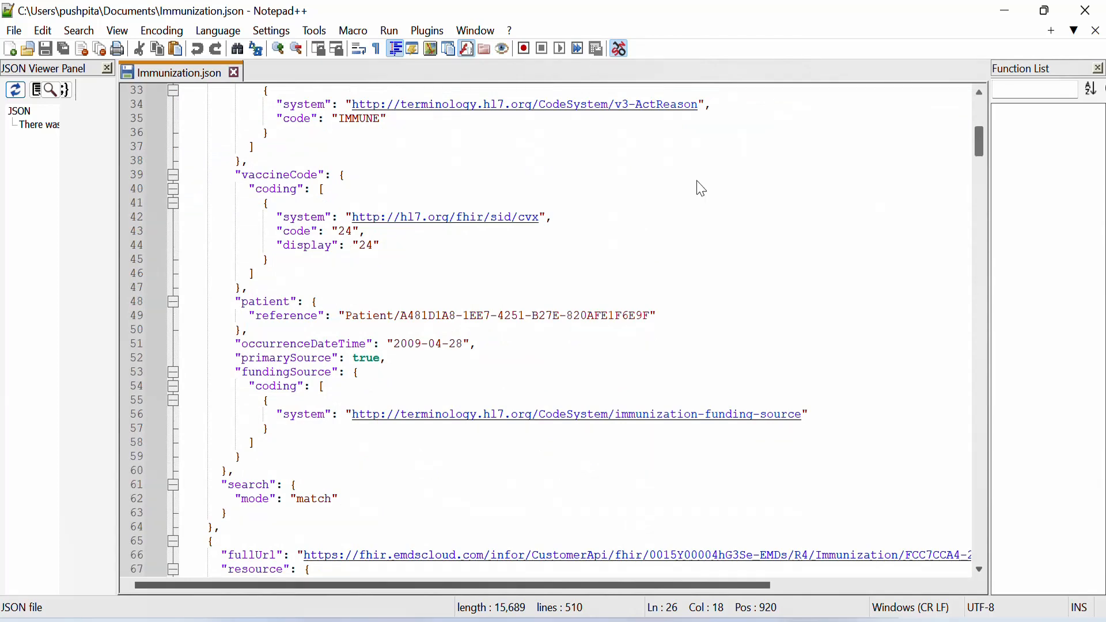
left_click(242, 302)
left_click_drag(243, 301, 292, 301)
key("End")
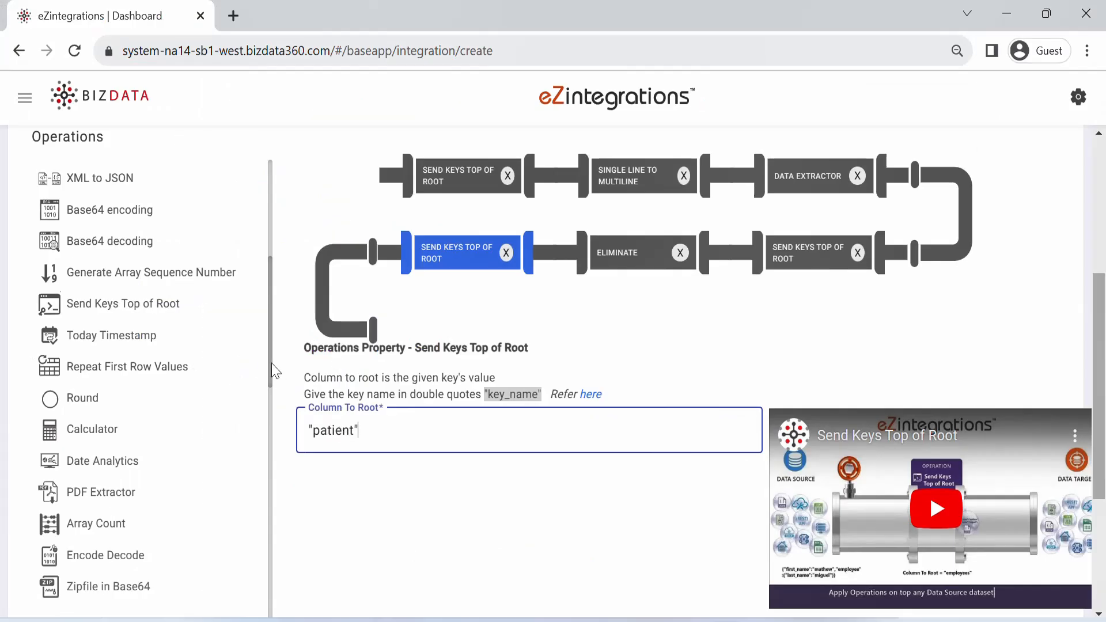
Step: Add a Rename operation after the last Send Keys Top of Root operation in the pipeline
left_click_drag(271, 363, 254, 576)
scroll(134, 558, "down", 1)
left_click_drag(91, 536, 492, 316)
left_click_drag(1100, 350, 1105, 381)
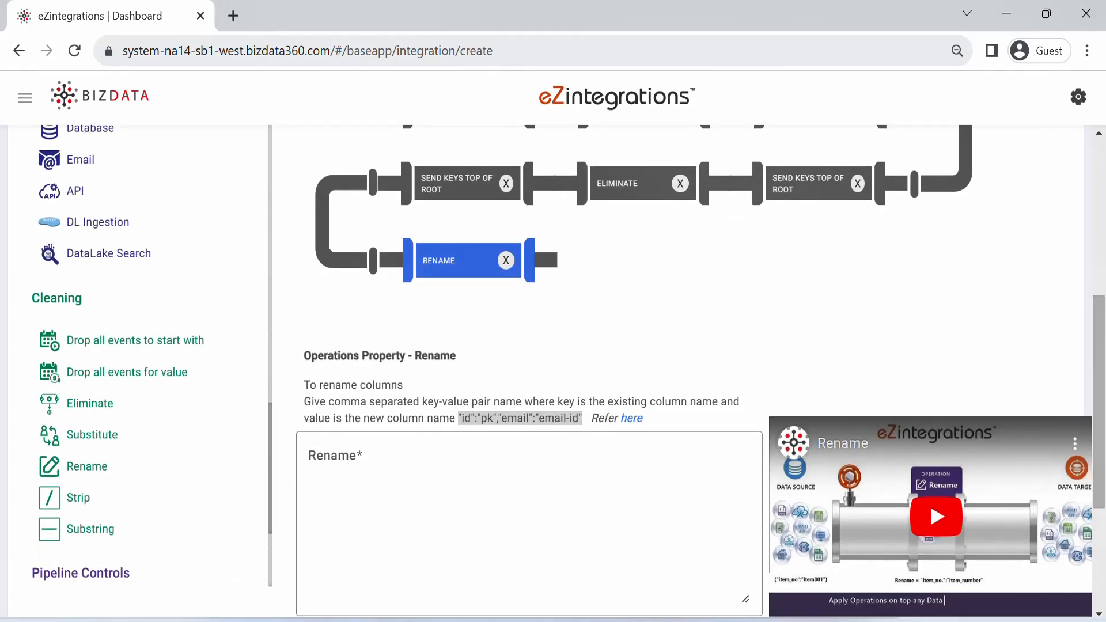
Step: Rename id to "Immunization ID", status to "Immunization Status", reference to "Patient ID" and occurrenceDateTime to "Occurrence Date", checking the keys in Immunization.json in Notepad++
key("alt+Tab")
left_click_drag(256, 316, 323, 318)
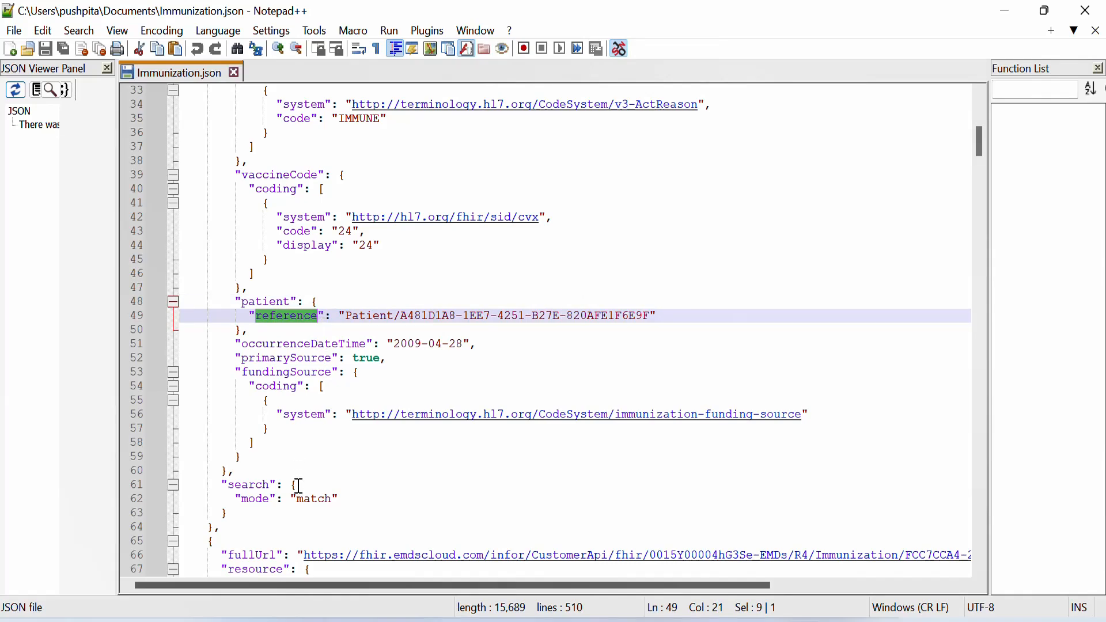
left_click_drag(980, 143, 980, 168)
double_click(258, 288)
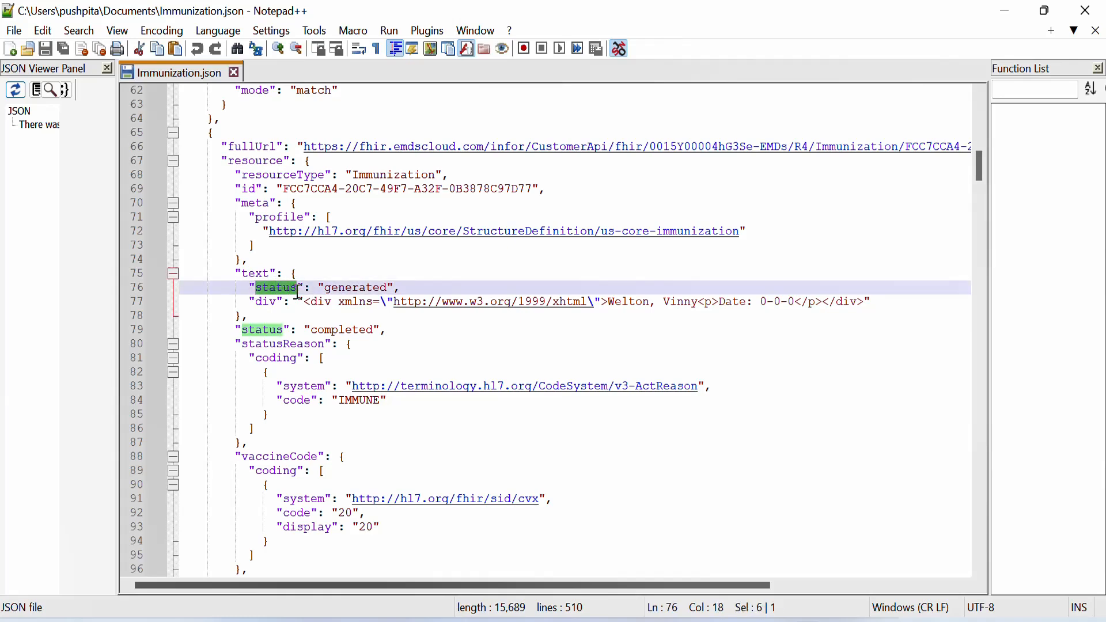
double_click(246, 189)
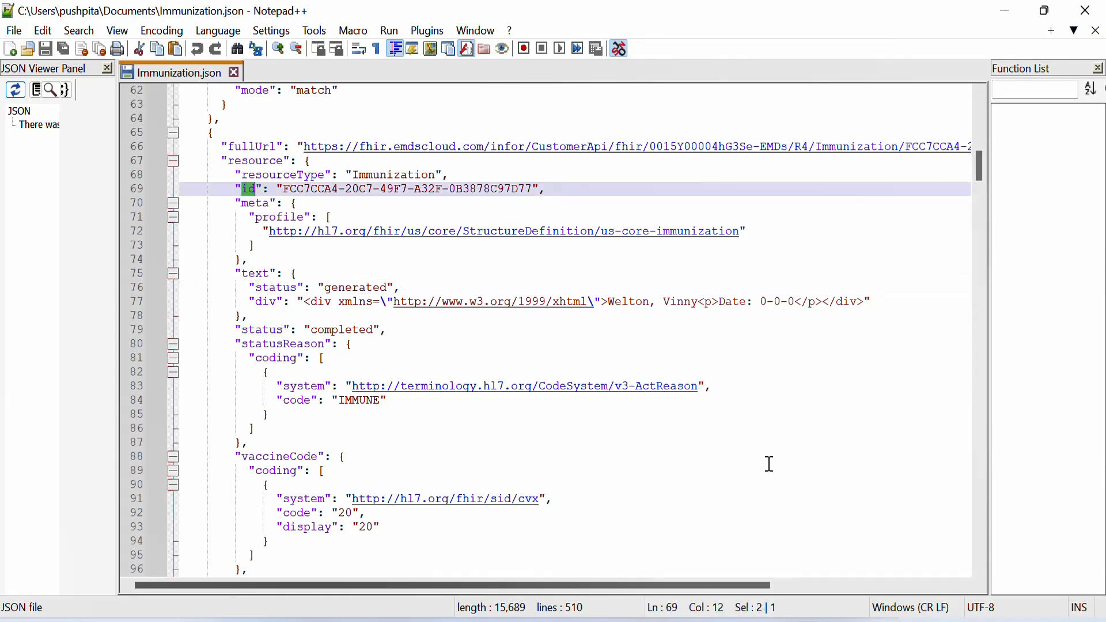
key("alt+Tab")
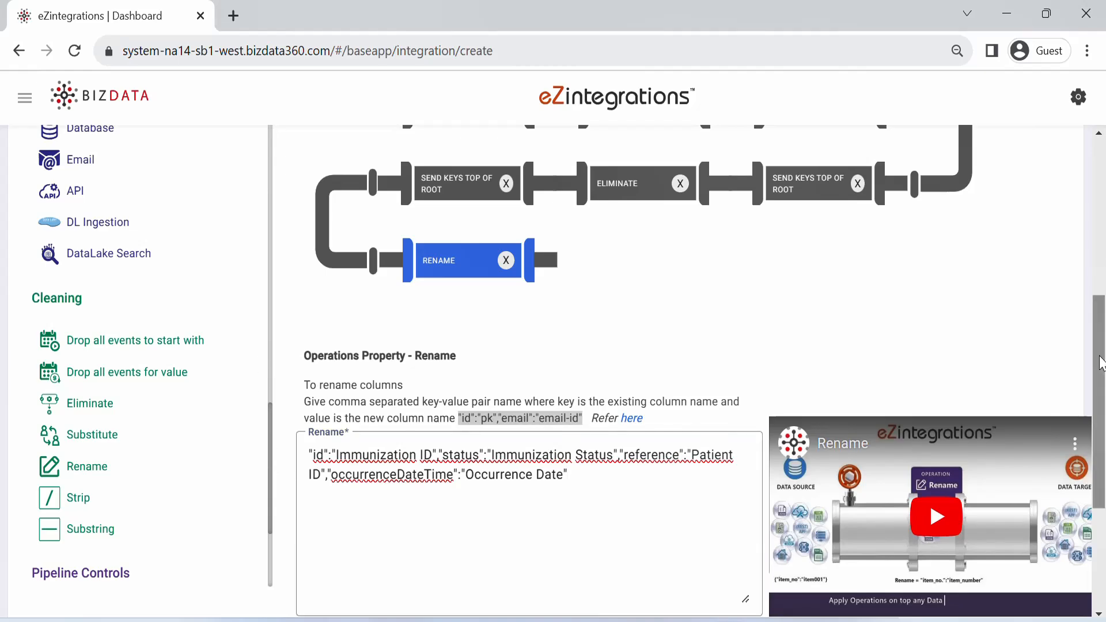
Step: Add a Data Types operation after Rename in the pipeline
left_click_drag(1100, 361, 1103, 207)
scroll(271, 470, "down", 6)
left_click_drag(110, 518, 642, 618)
left_click_drag(1104, 250, 1104, 254)
scroll(1105, 360, "down", 1)
scroll(1104, 354, "up", 2)
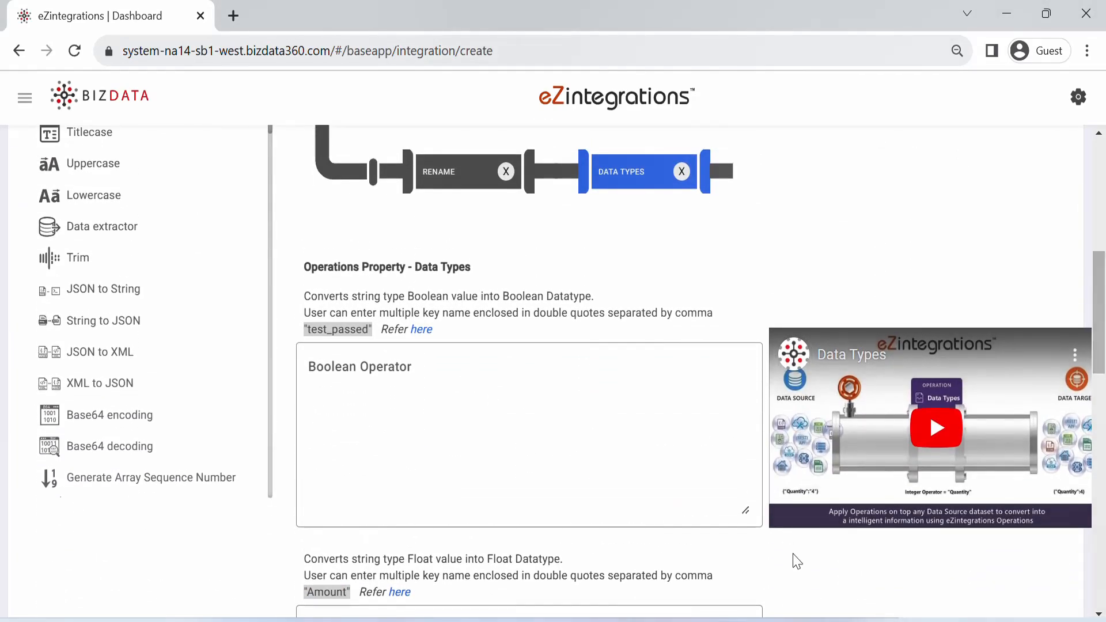
Step: Check occurrenceDateTime in Immunization.json in Notepad++ and set the Datetime Operator to "Occurrence Date","%Y-%m-%d","%d-%m-%Y"
left_click(334, 621)
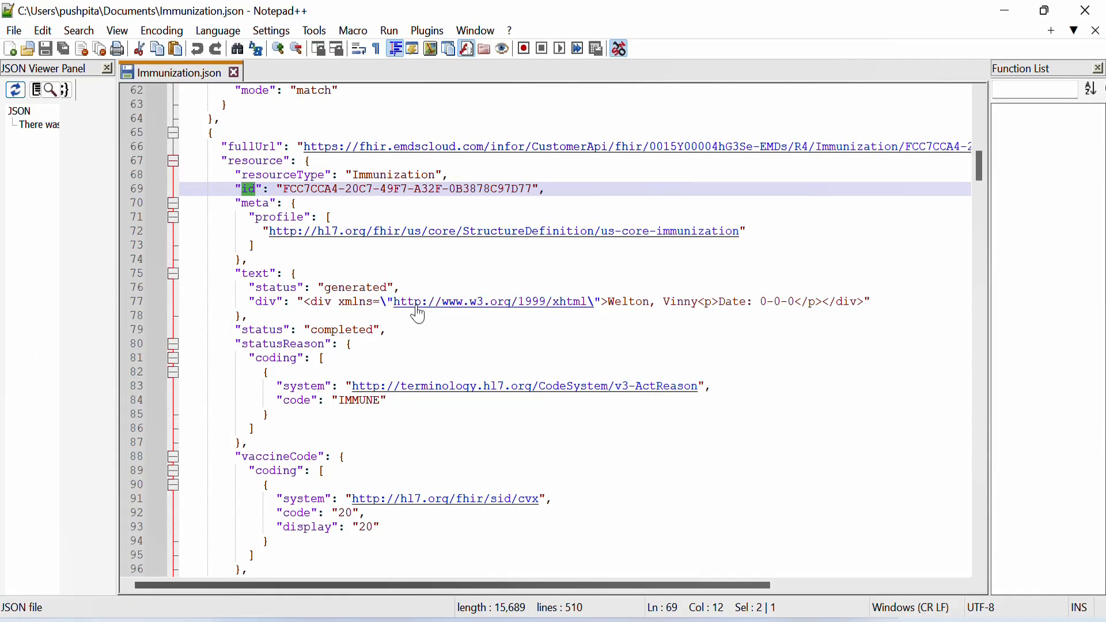
left_click_drag(986, 172, 987, 161)
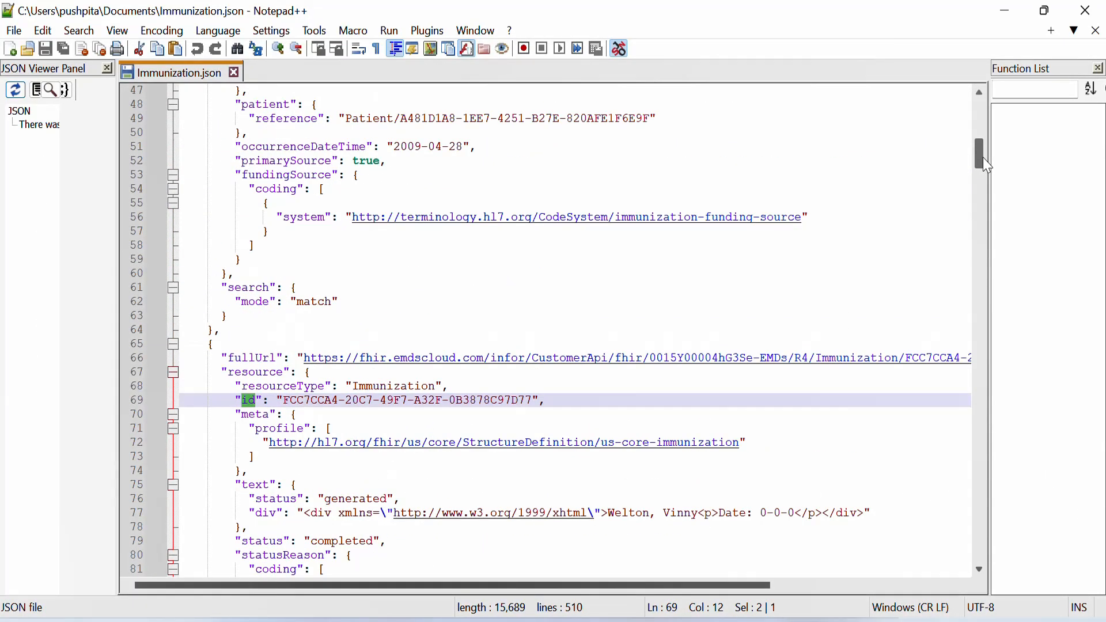
left_click_drag(245, 143, 365, 145)
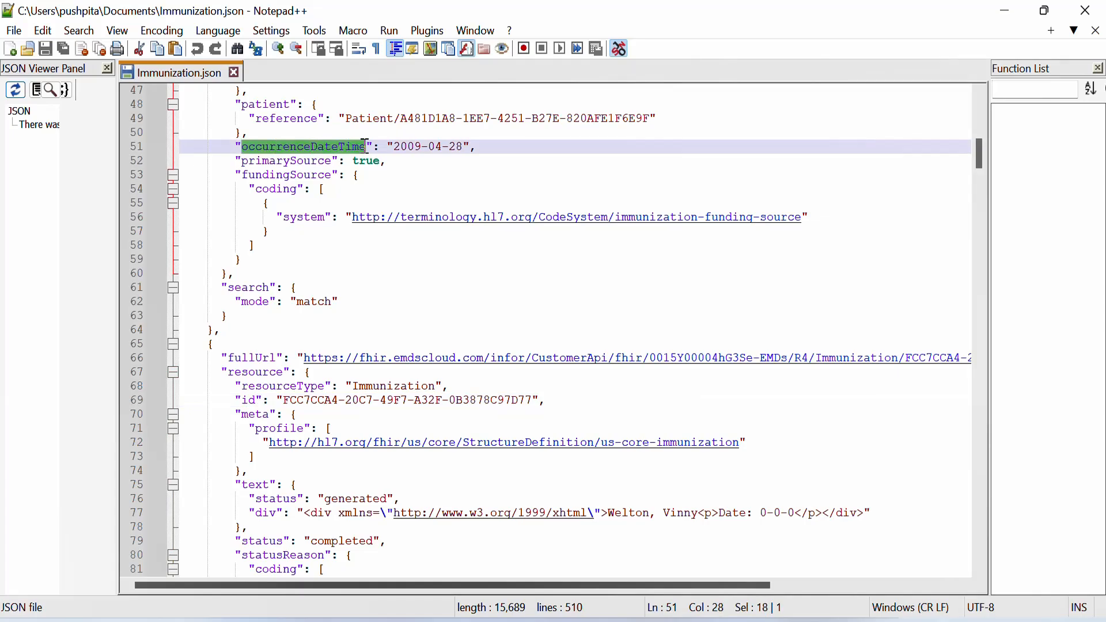
key("alt+Tab")
left_click_drag(1100, 445, 1099, 494)
left_click(538, 425)
type("\"Occurrence Date\",\"%Y-%m-%d\",\"%d-%m-%Y\"")
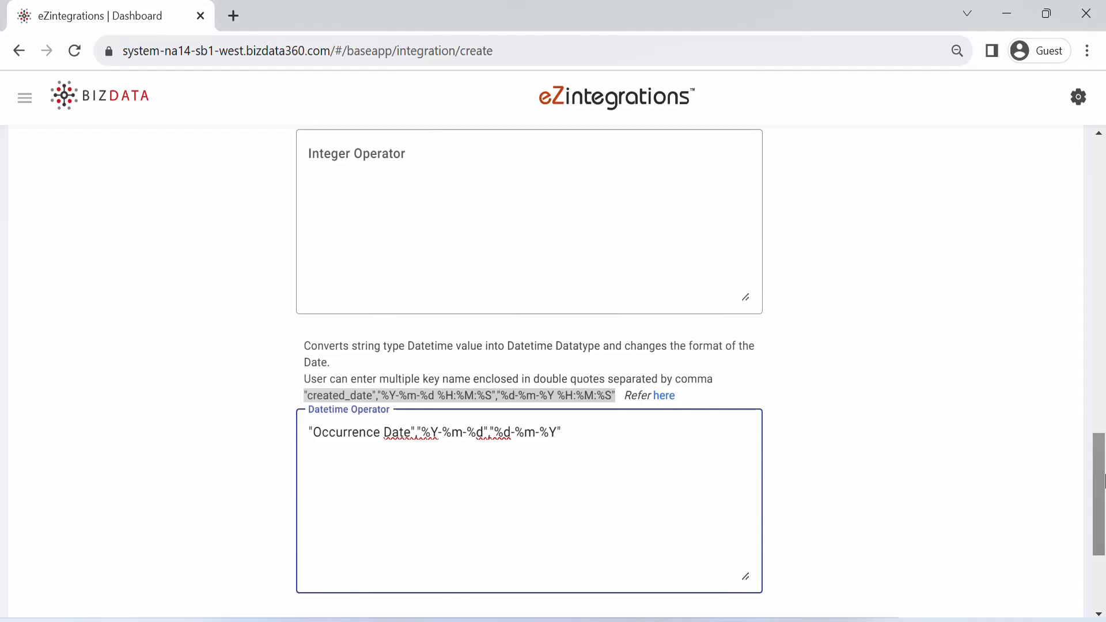
Step: Add an Append operation after Data Types with the key-value pair "new_key":"new_value"
left_click_drag(1103, 486, 1103, 279)
left_click_drag(98, 224, 832, 346)
left_click(478, 513)
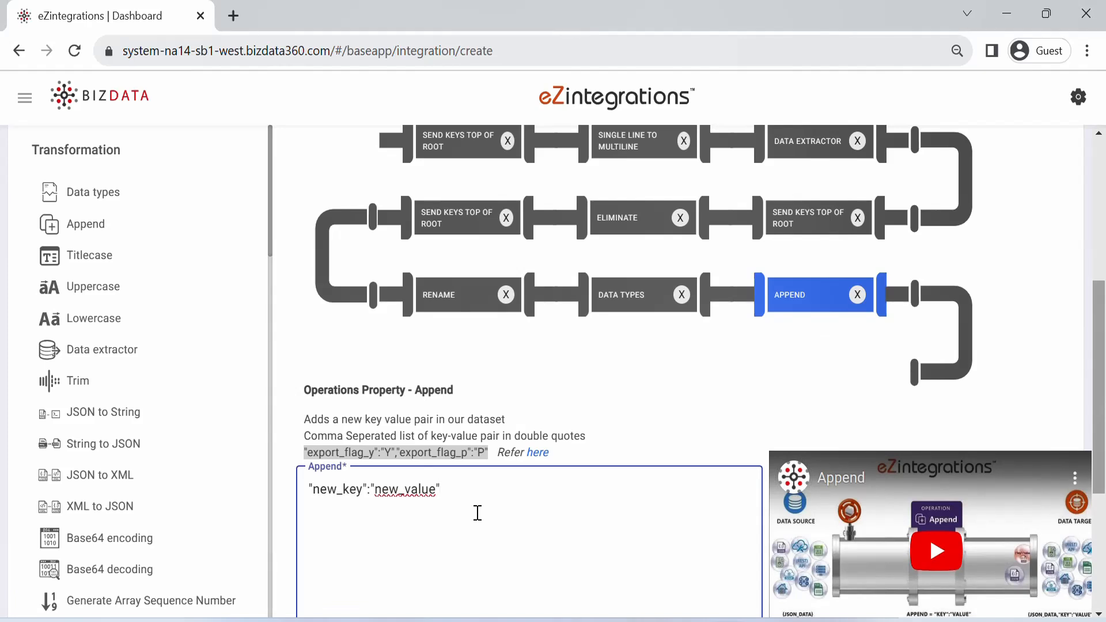
Step: Add a Data Aggregation operation after Append in the pipeline
left_click(271, 248)
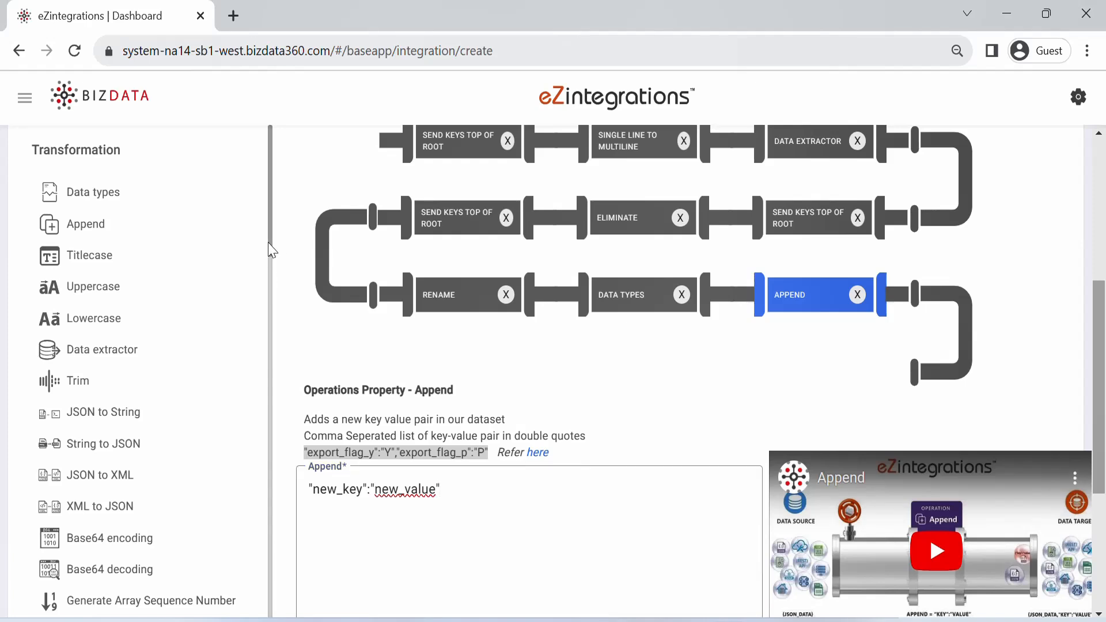
left_click(271, 285)
left_click_drag(270, 284, 271, 345)
left_click_drag(86, 461, 838, 366)
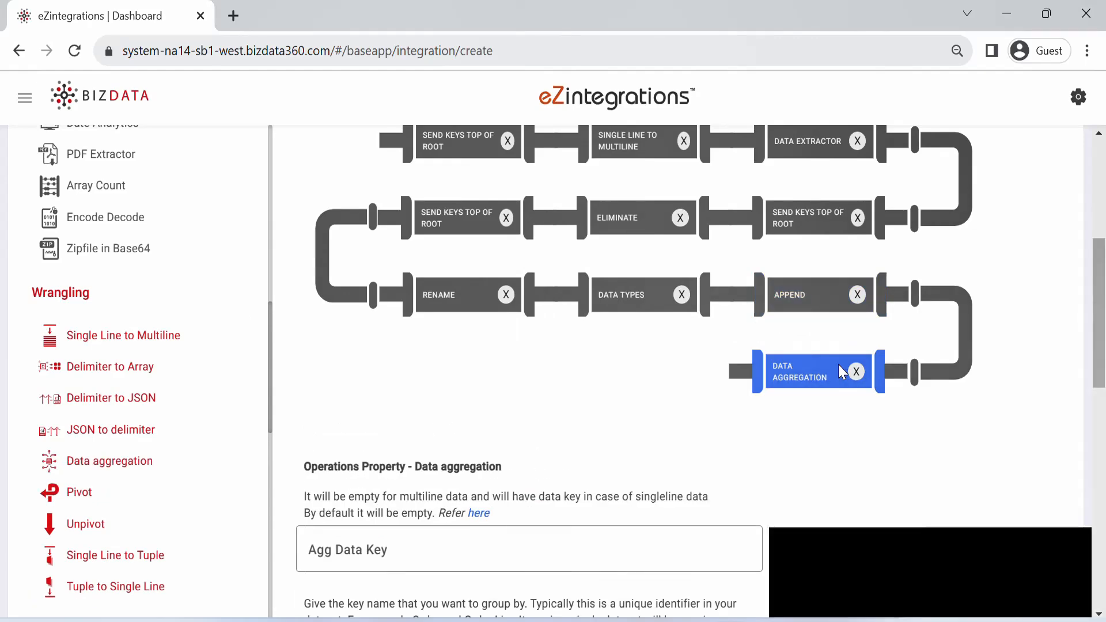
Step: Set the aggregation's Groupby Key to new_key, Array Key to ImmunizationDetail, and Array Key Nested Columns to "Immunization ID","Immunization Status","Patient ID","Occurrence Date"
left_click_drag(1105, 271, 1105, 418)
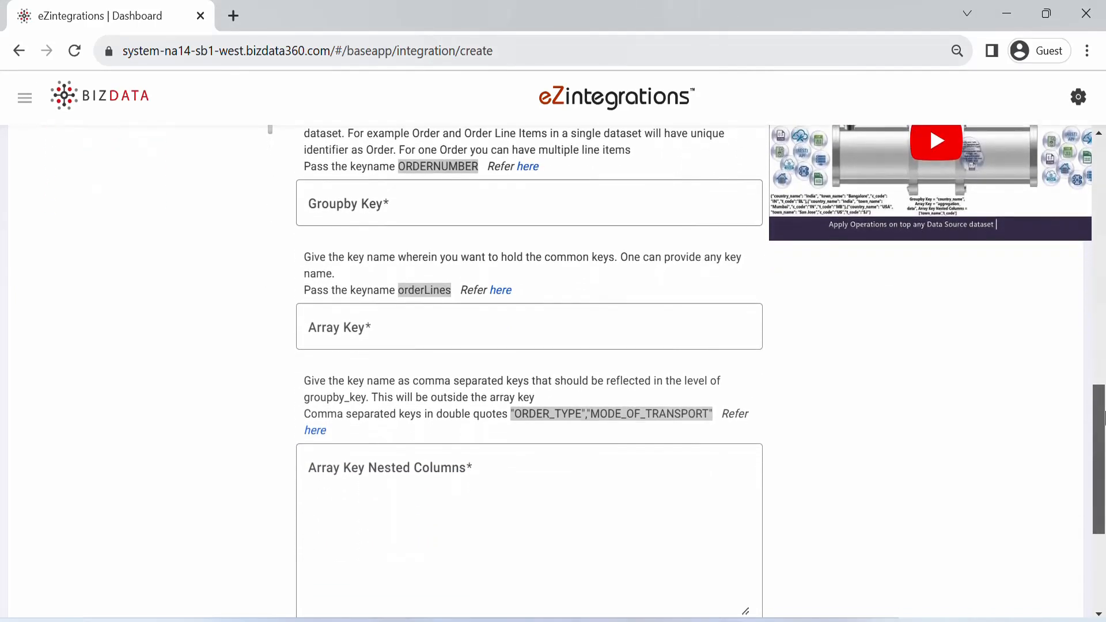
left_click(335, 198)
type("new_key")
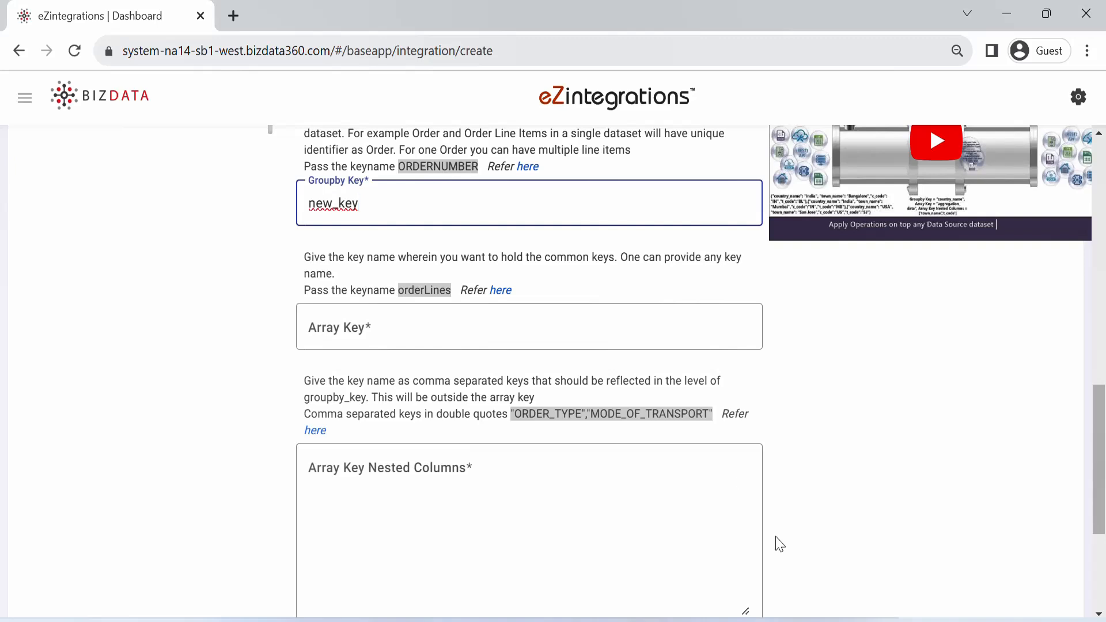
left_click(329, 330)
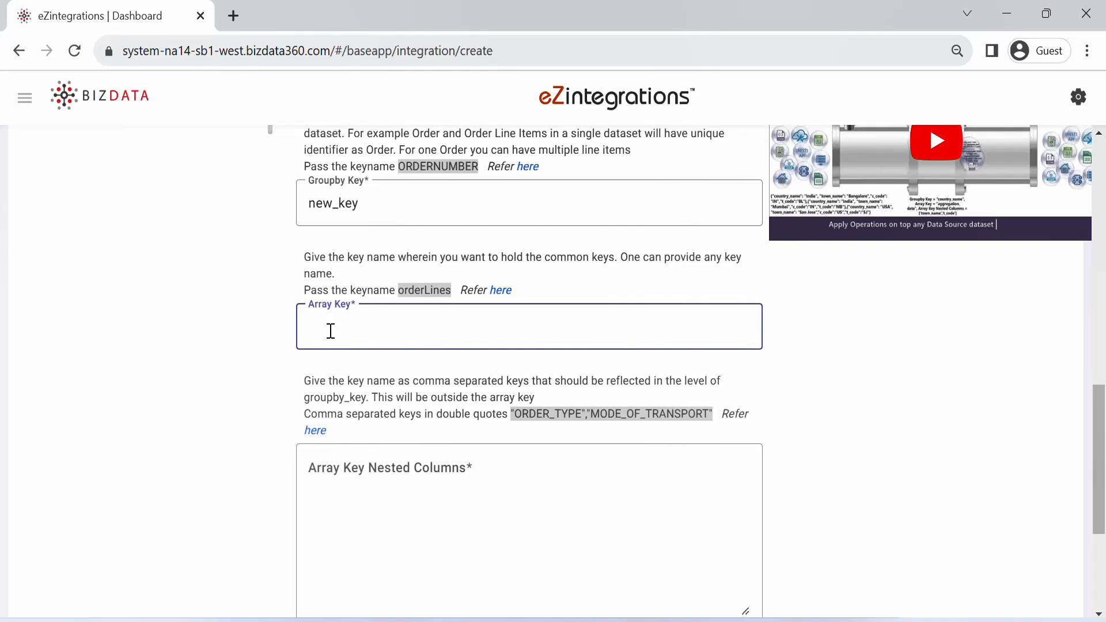
type("ImmunizationDetail")
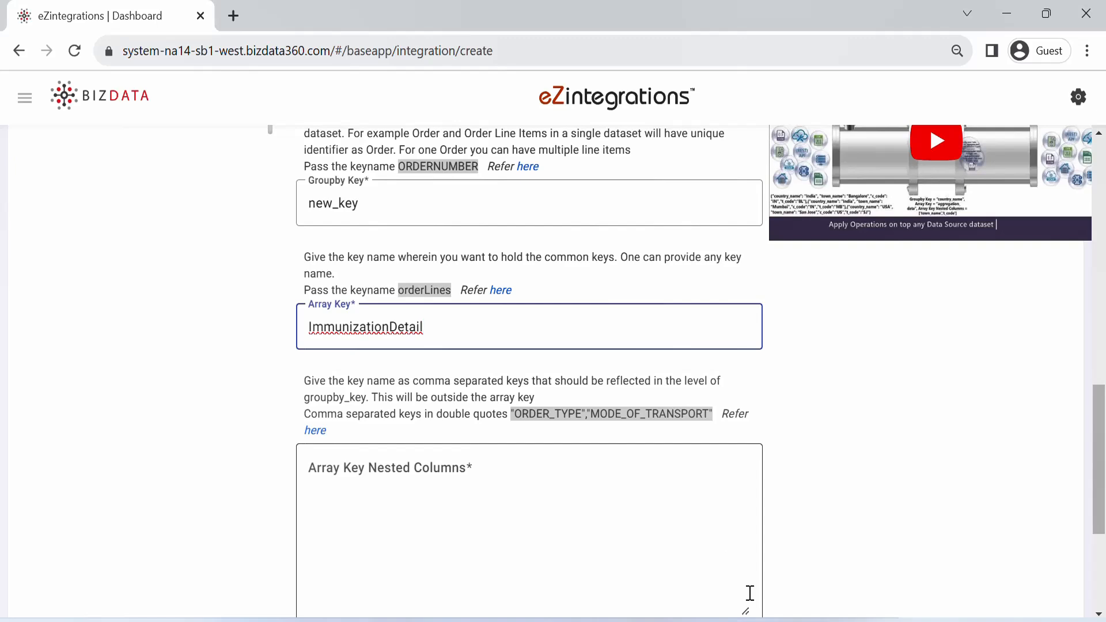
left_click(394, 481)
type("\"Immunization ID\",\"Immunization Status\",\"Patient ID\",\"Occurrence Date\"")
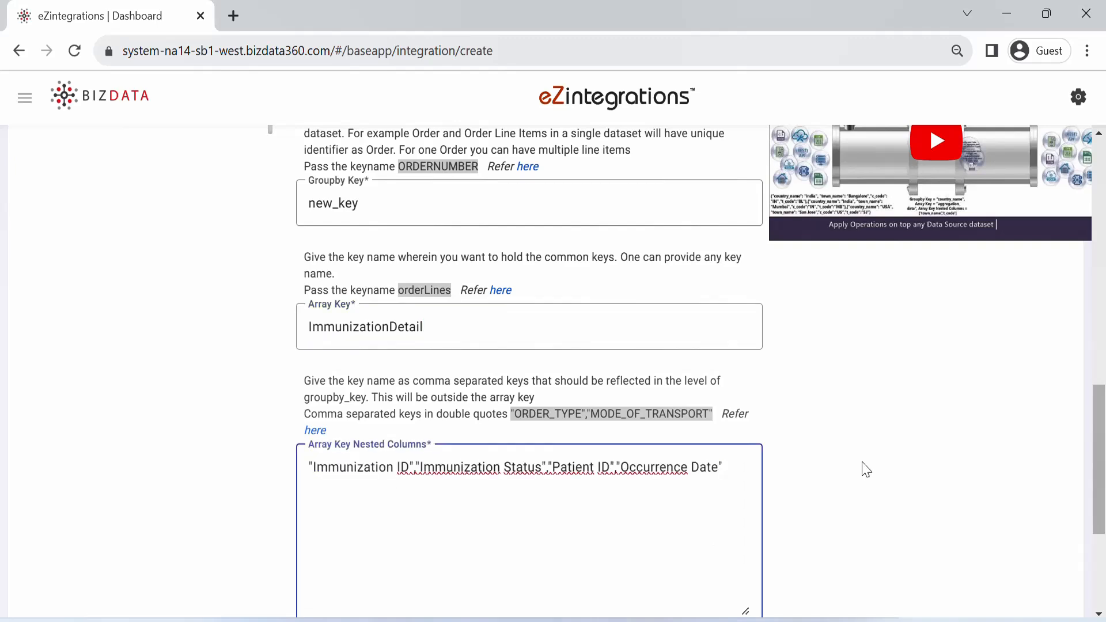
Step: Add a Single Line to Tuple operation after Data Aggregation in the pipeline
left_click_drag(1103, 469, 1103, 325)
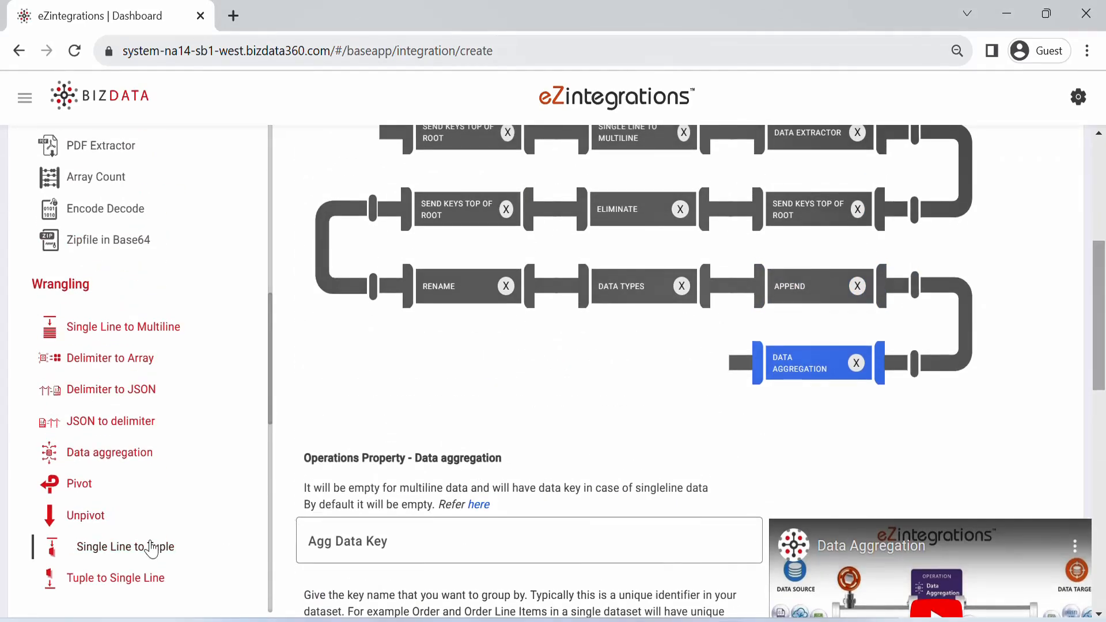
left_click_drag(152, 549, 683, 403)
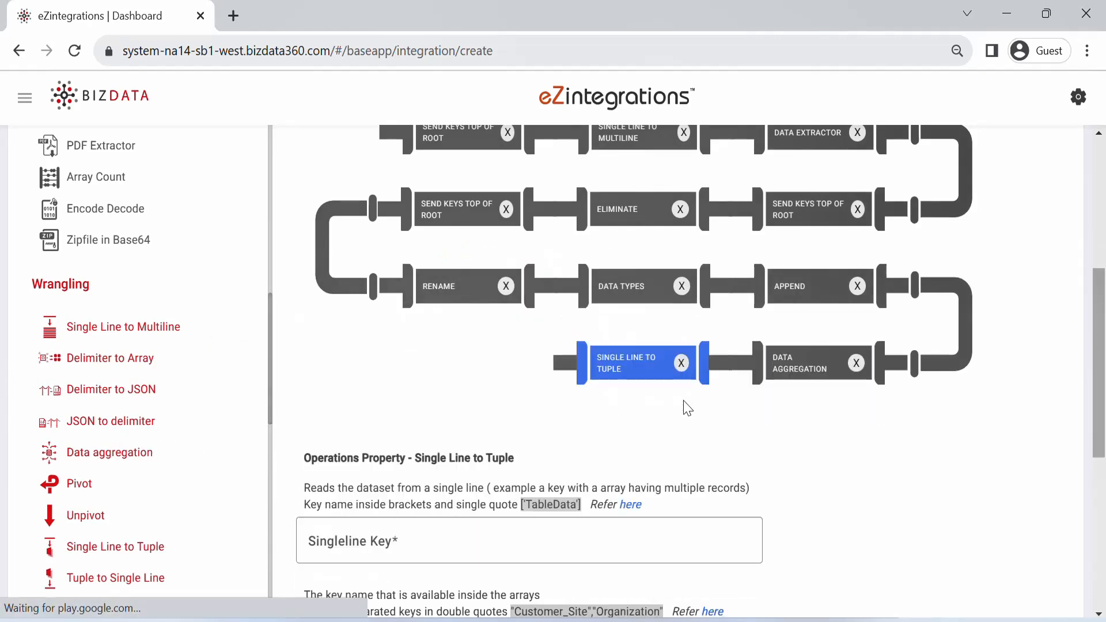
left_click_drag(1102, 307, 1104, 393)
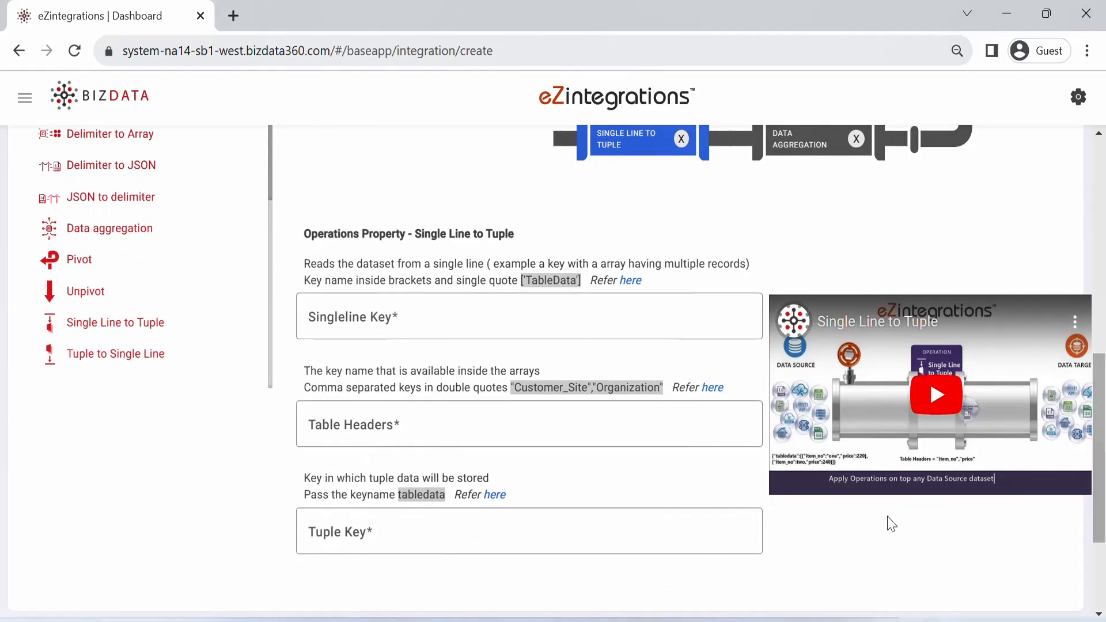
Step: Set Singleline Key to ['ImmunizationDetail'], Table Headers to "Immunization ID","Immunization Status","Patient ID","Occurrence Date", and Tuple Key to tabledata
left_click(471, 319)
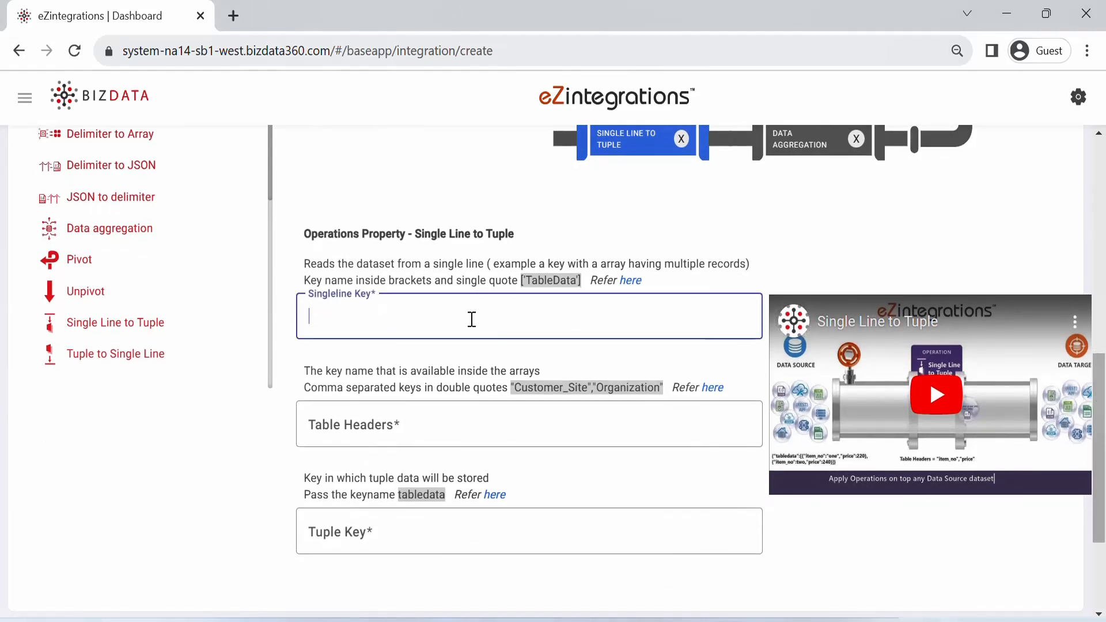
type("['ImmunizationDetail']")
key("Tab")
type("\"Immunization ID\",\"Immunization Status\",\"Patient ID\",\"Occurrence Date\"")
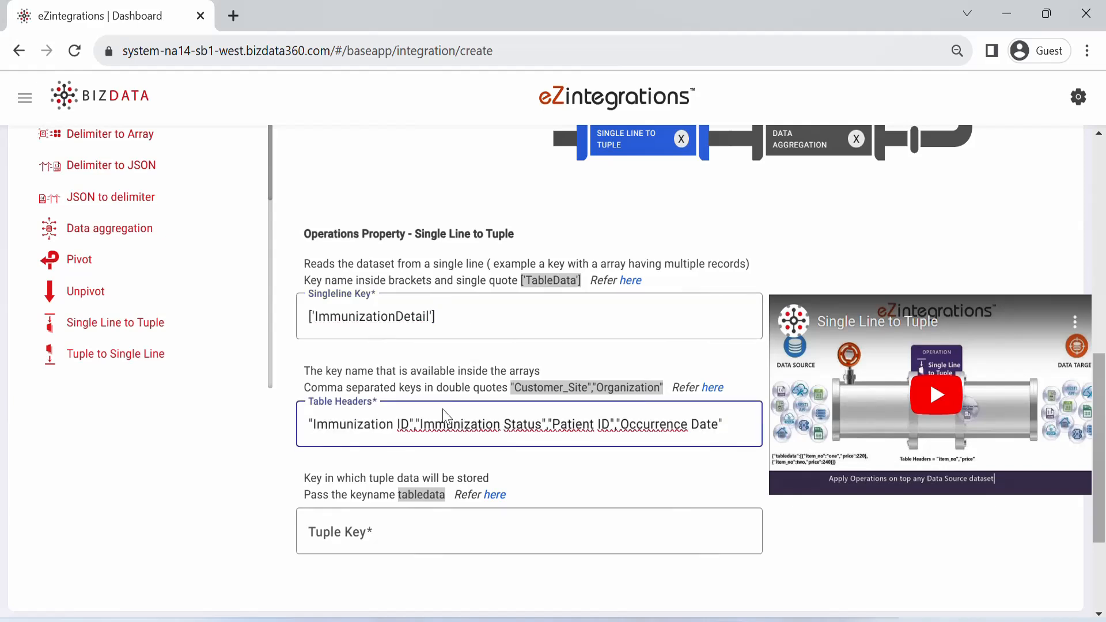
left_click(443, 530)
type("tabledata")
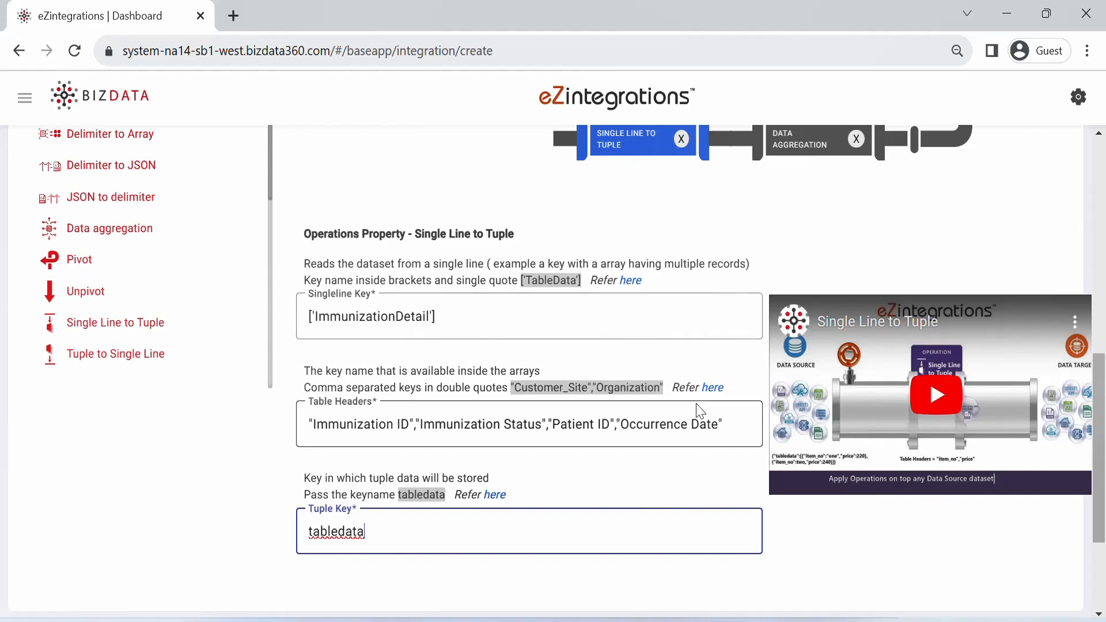
Step: Continue to the Data Target stage and choose Database as the target type
scroll(1075, 522, "down", 3)
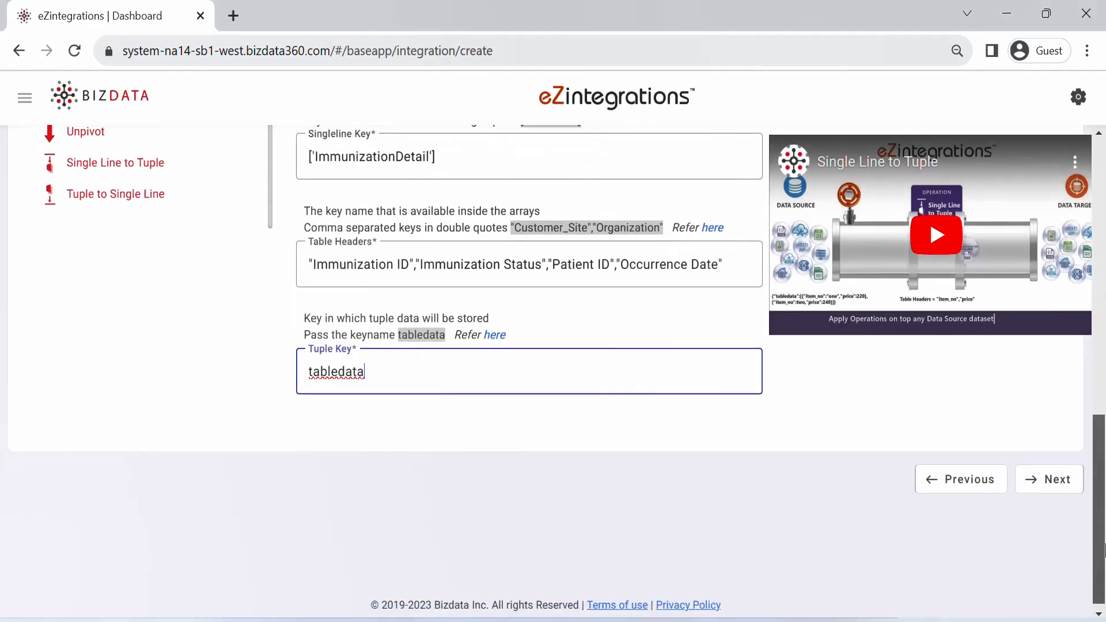
left_click(1052, 479)
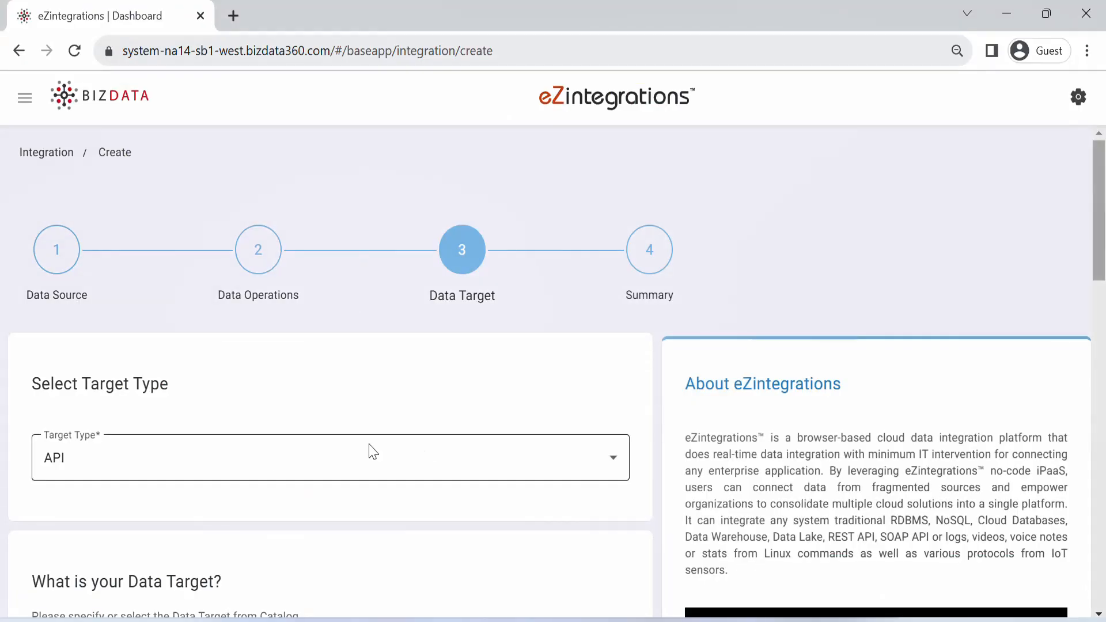
left_click(311, 487)
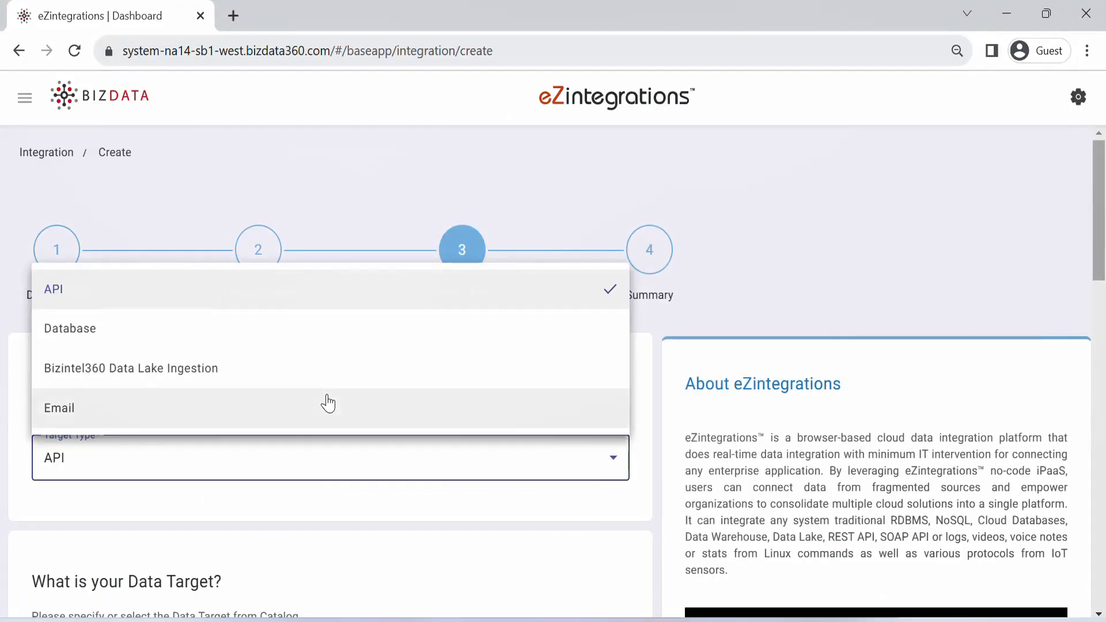
left_click(320, 342)
Step: Set the target storage to Oracle Database, version All, host IP 129.213.91.111, port 1521, schema ebs_ebsdb, and enter the database user name and password
left_click_drag(1099, 195, 1098, 306)
left_click(590, 180)
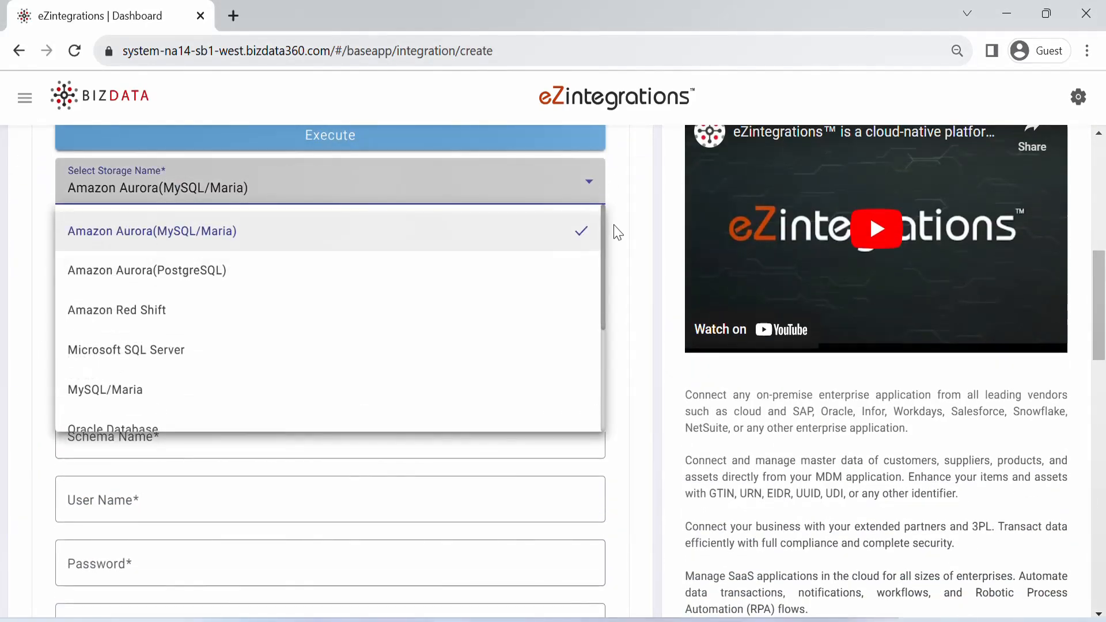
left_click_drag(604, 232, 604, 263)
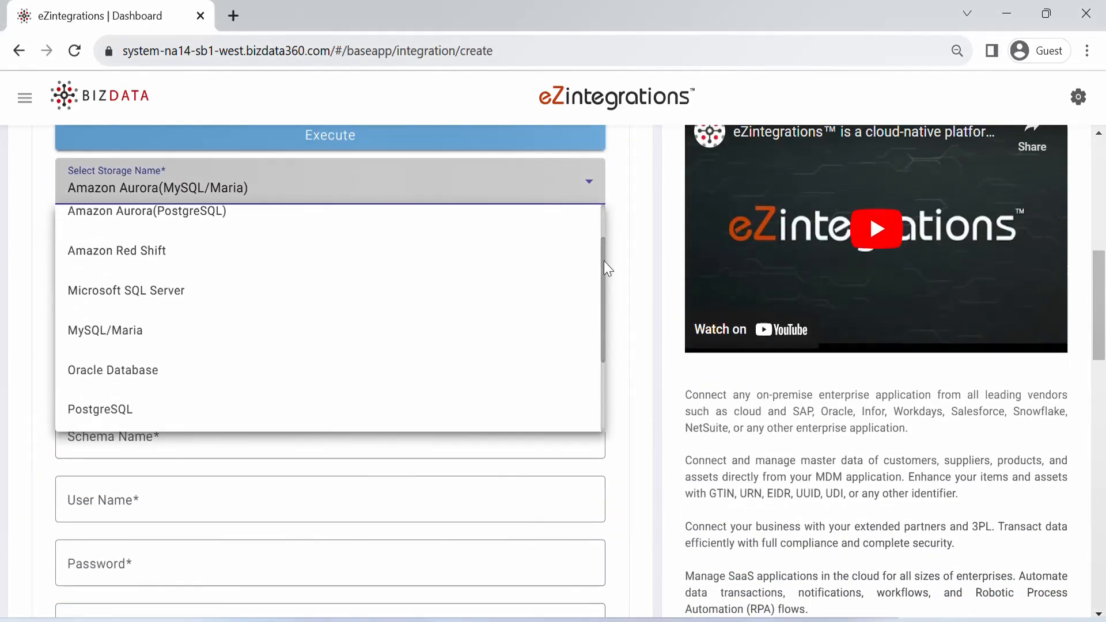
left_click(342, 370)
left_click(341, 257)
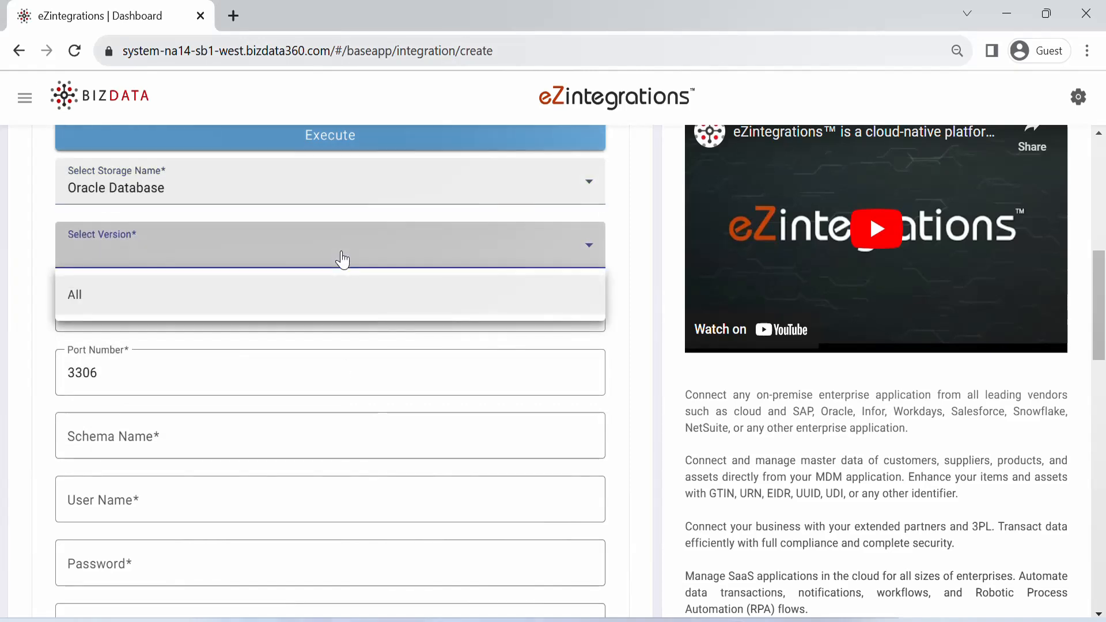
left_click(334, 303)
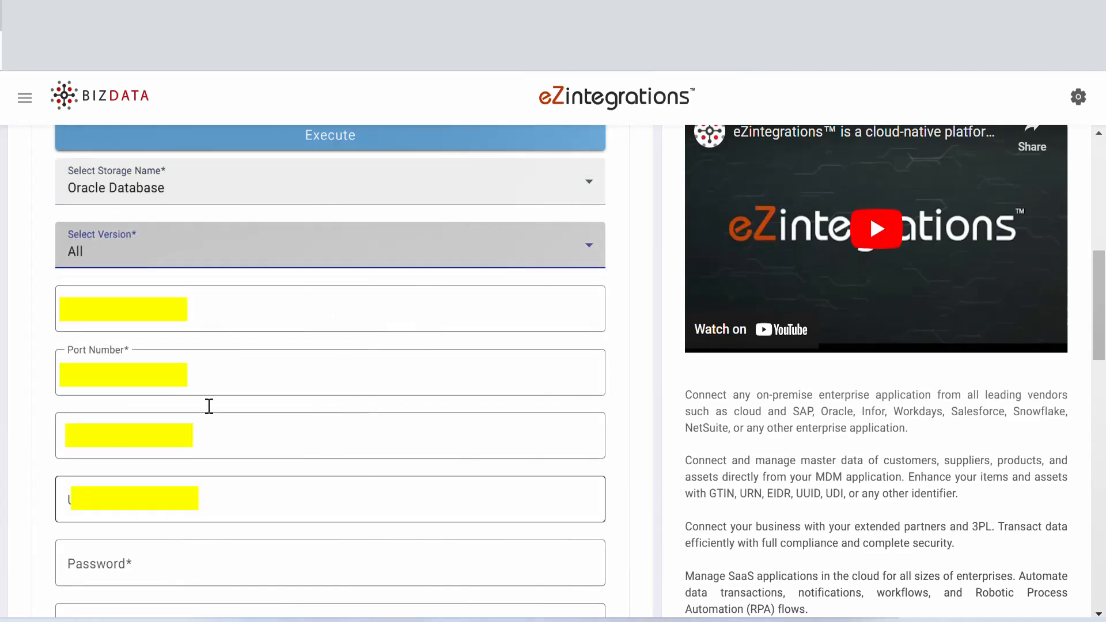
left_click(165, 329)
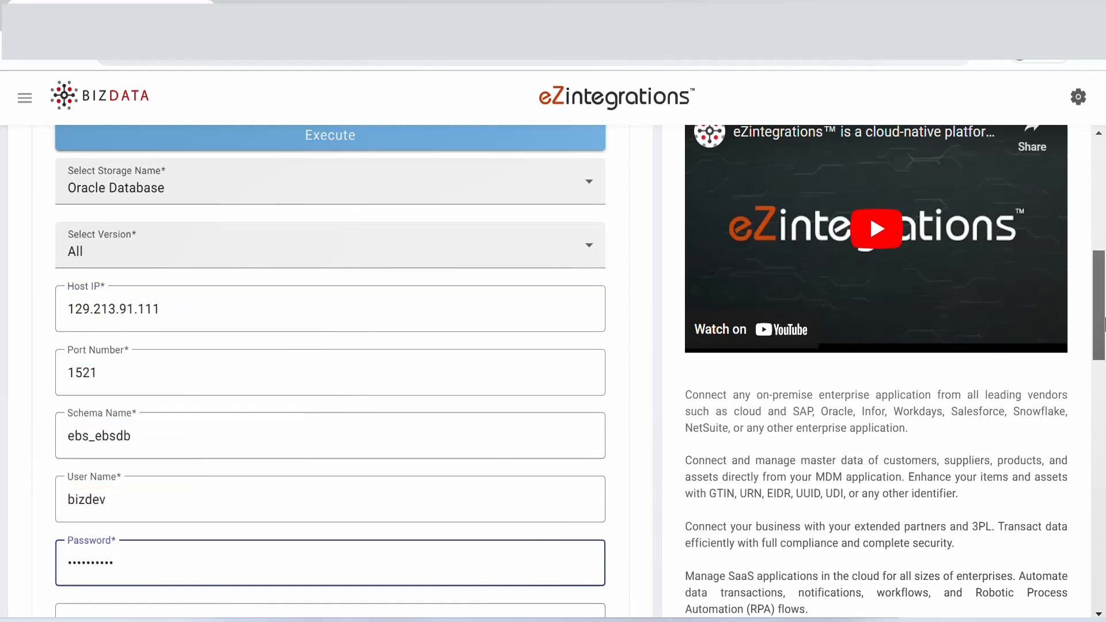
Step: Set the tuple key to ['tabledata'] and enter the SQL statement """Insert into EMDS_IMMUNIZATION (IMMUNIZATIONID,IMMUNIZATIONSTATUS,PATIENTID,OCCURRENCEDATE) values (?,?,?,TO_DATE(?, 'DD-MM-YYYY'))""","Immunization ID","Immunization Status","Patient ID","Occurrence Date"
scroll(1104, 325, "down", 7)
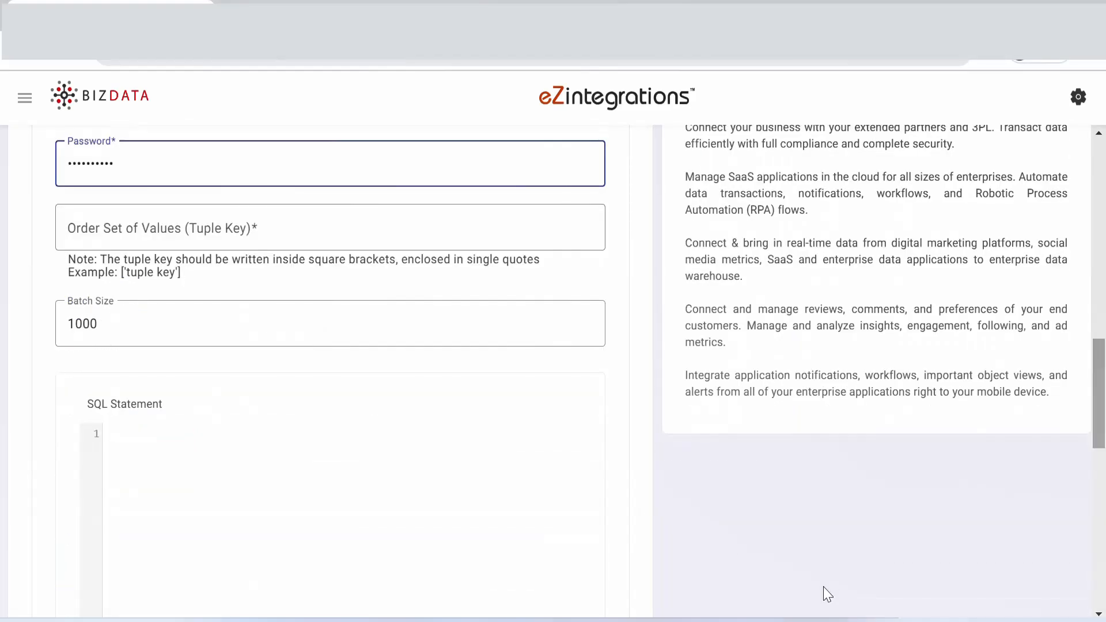
left_click(122, 225)
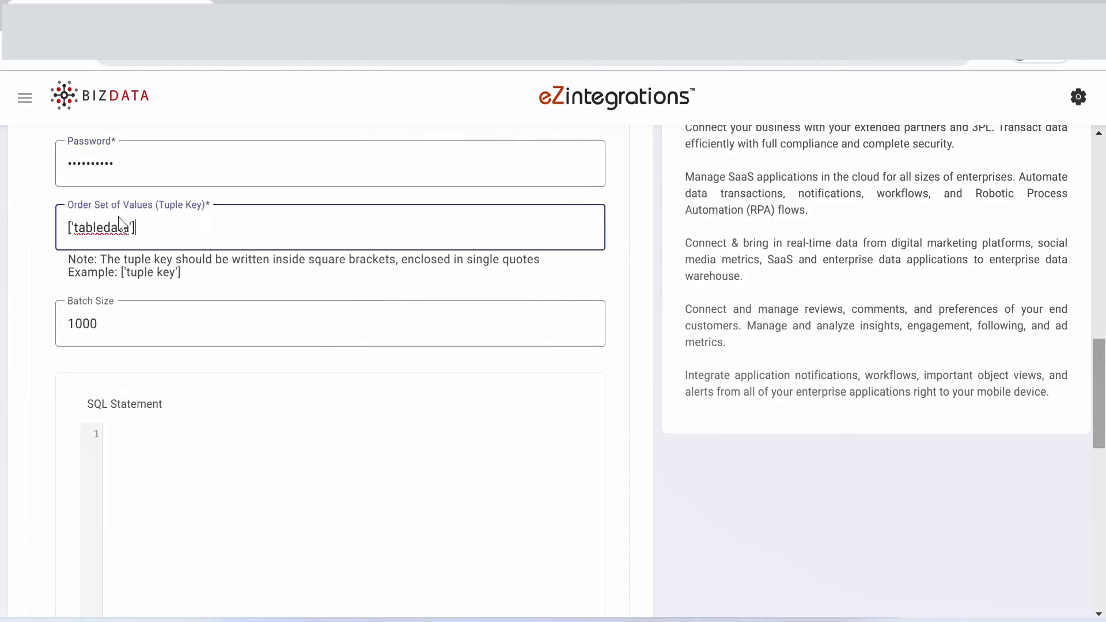
left_click(210, 454)
type("\"\"\"Insert into EMDS_IMMUNIZATION (IMMUNIZATIONID,IMMUNIZATIONSTATUS,PATIENTID,OCCURRENCEDATE) values (?,?,?,TO_DATE(?, 'DD-MM-YYYY'))\"\"\",\"Immunization ID\",\"Immunization Status\",\"Patient ID\",\"Occurrence Date\"")
scroll(1103, 424, "down", 2)
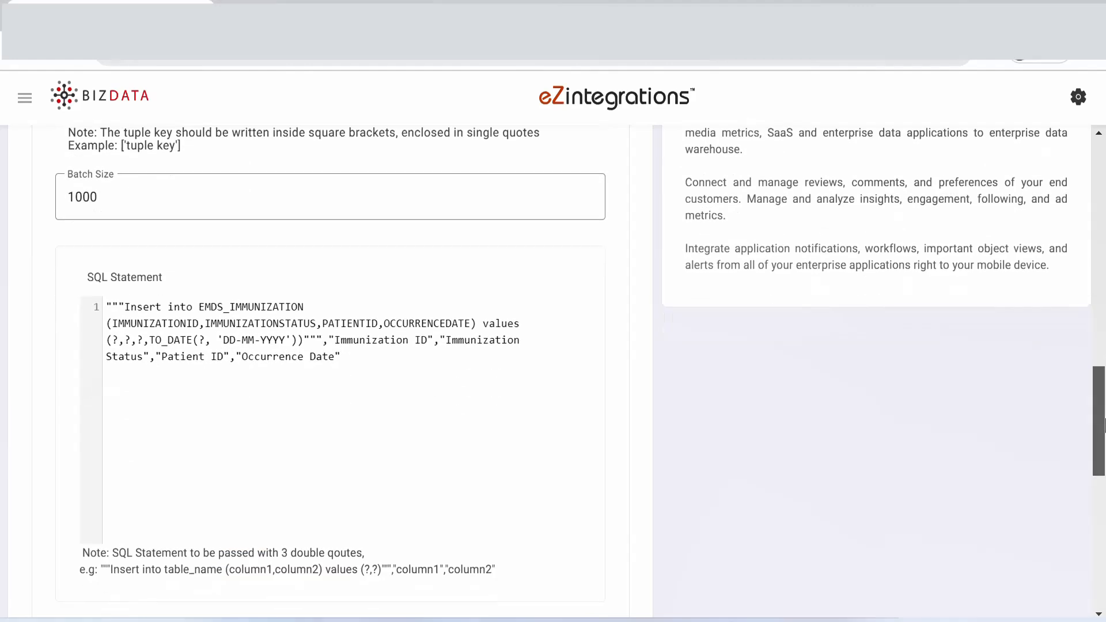
scroll(1103, 424, "down", 10)
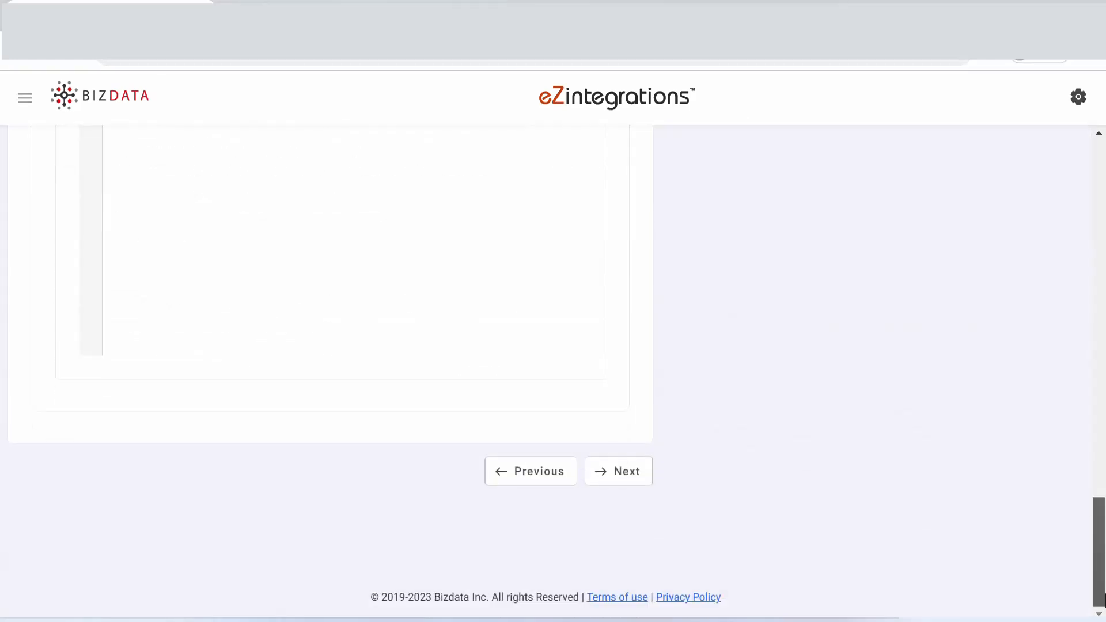
Step: Continue to the Summary stage, name the bridge "eMDs Immunization Data to Oracle Database" and describe it as "This IB fetches patient immunization details from eMDs EHR system."
left_click(632, 471)
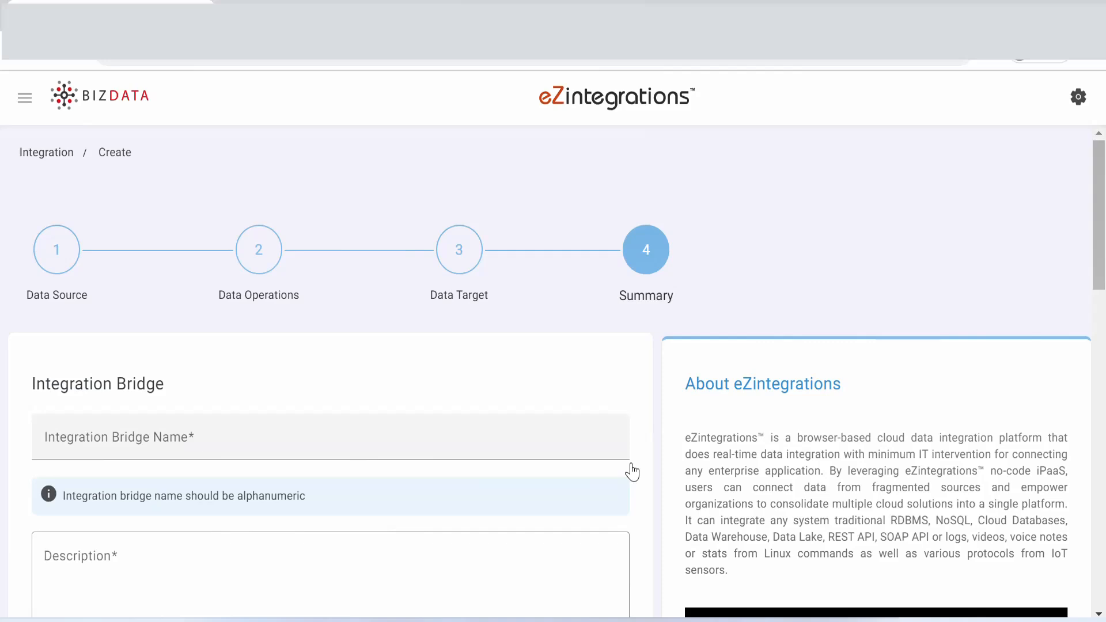
scroll(748, 588, "down", 4)
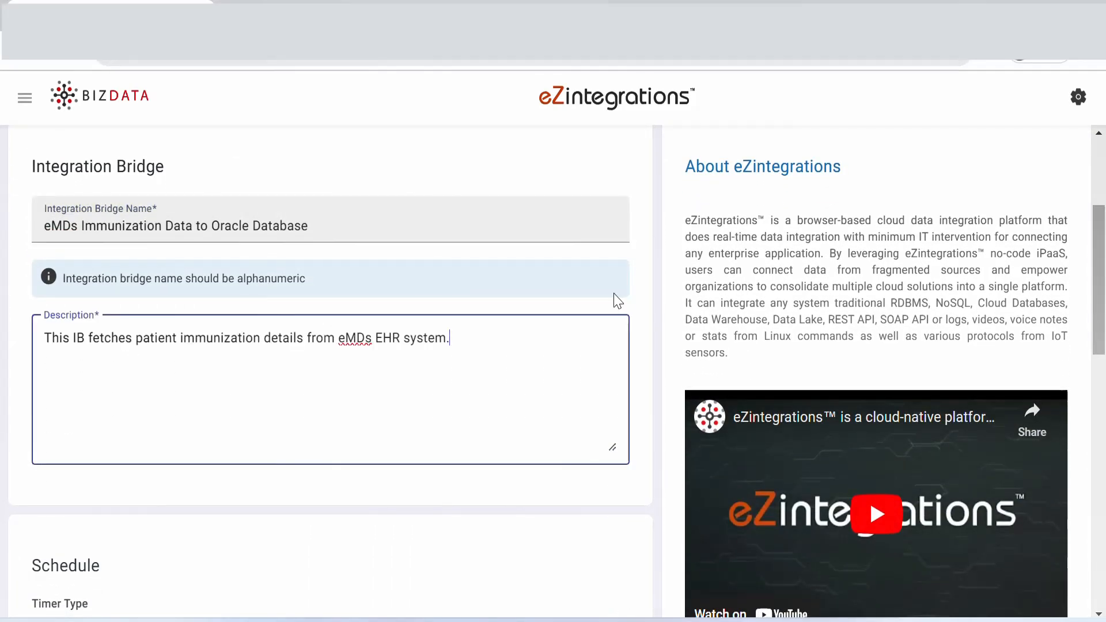
left_click_drag(1098, 248, 1098, 336)
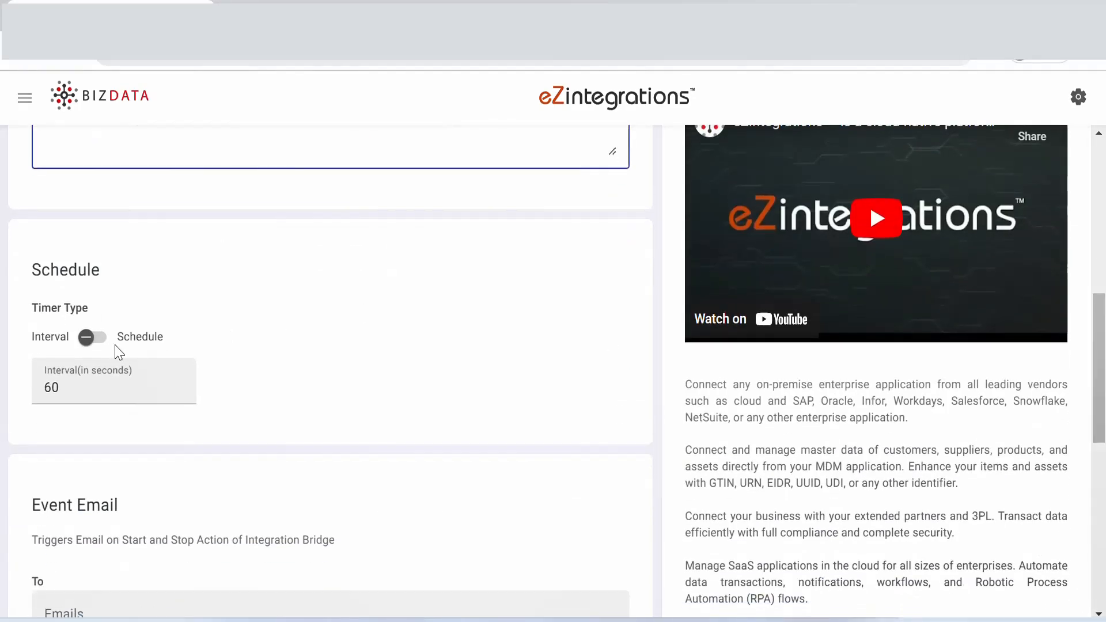
left_click(95, 338)
left_click(65, 386)
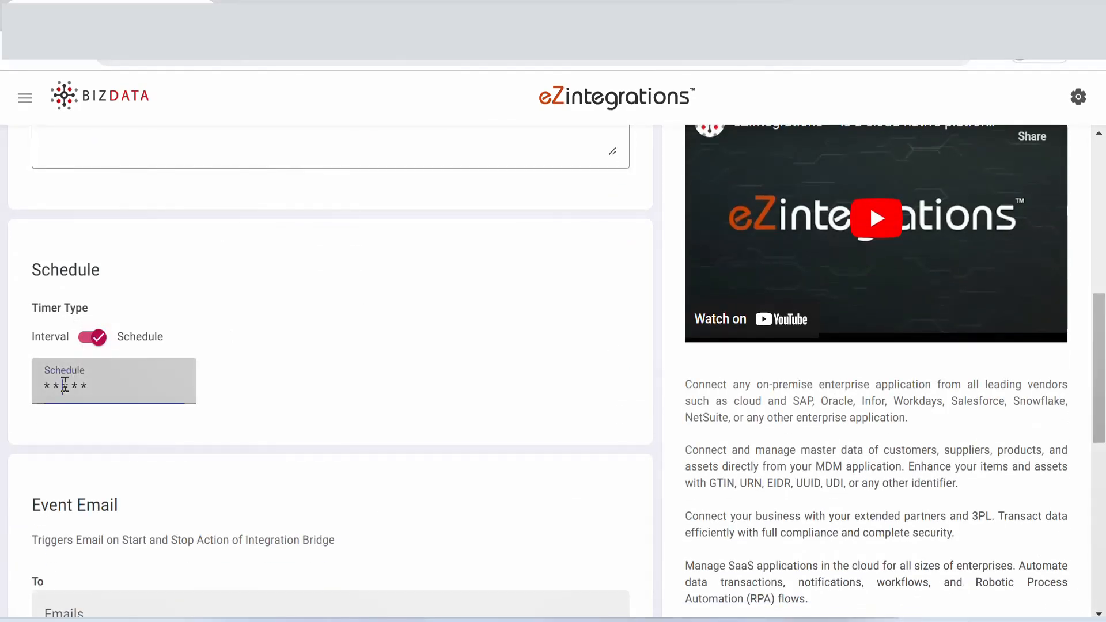
left_click(65, 386)
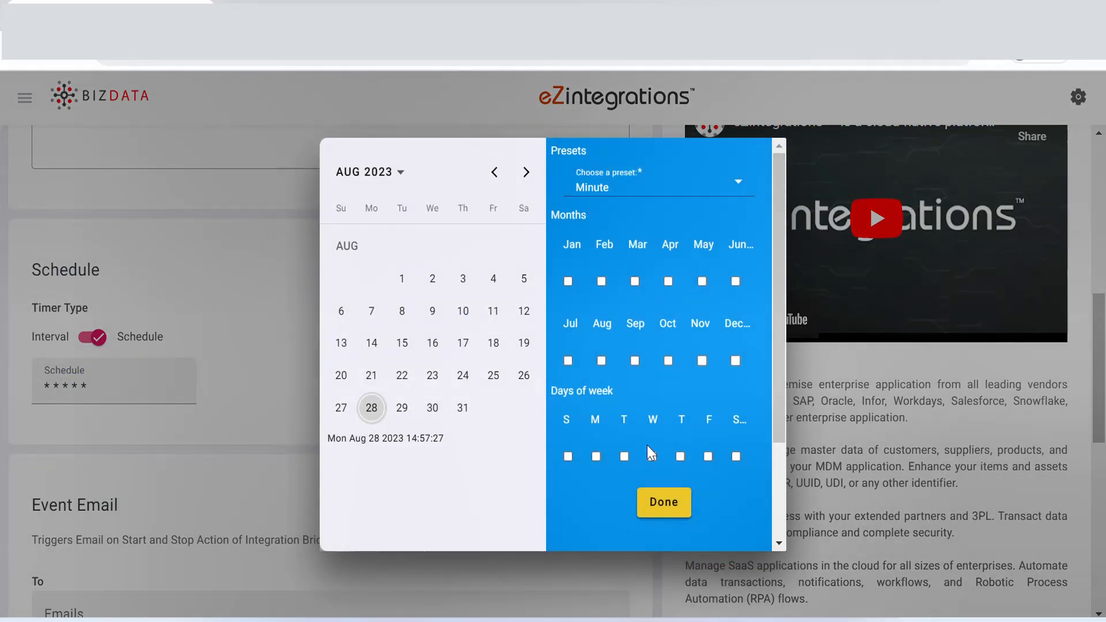
left_click(279, 384)
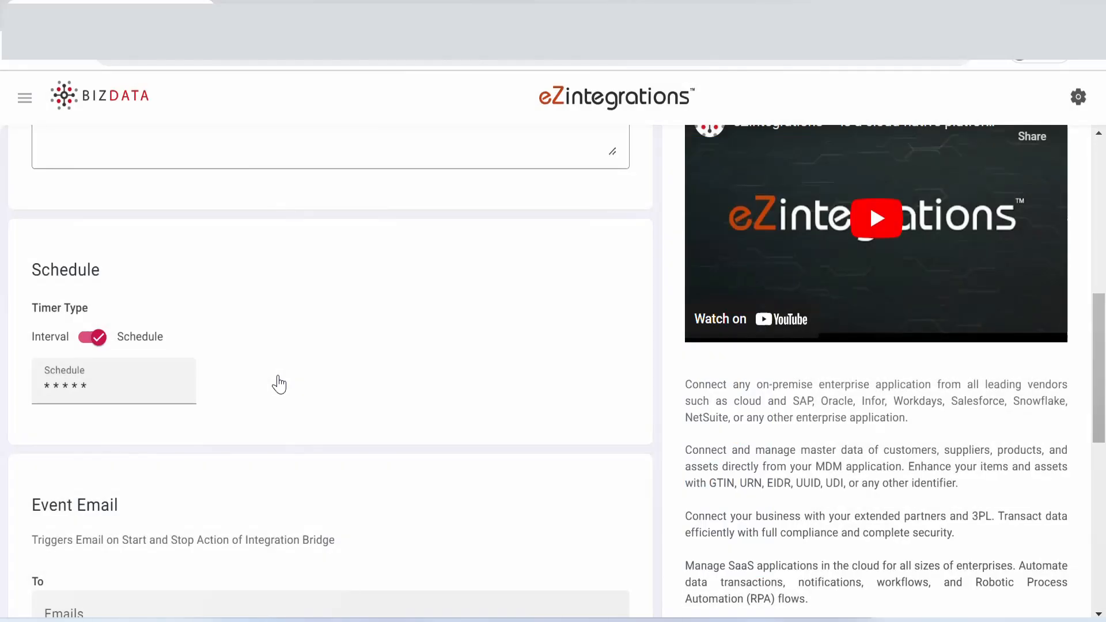
left_click(89, 341)
Step: Set the timer interval to 6000 seconds, leave the event email empty, and save the integration bridge
left_click(68, 395)
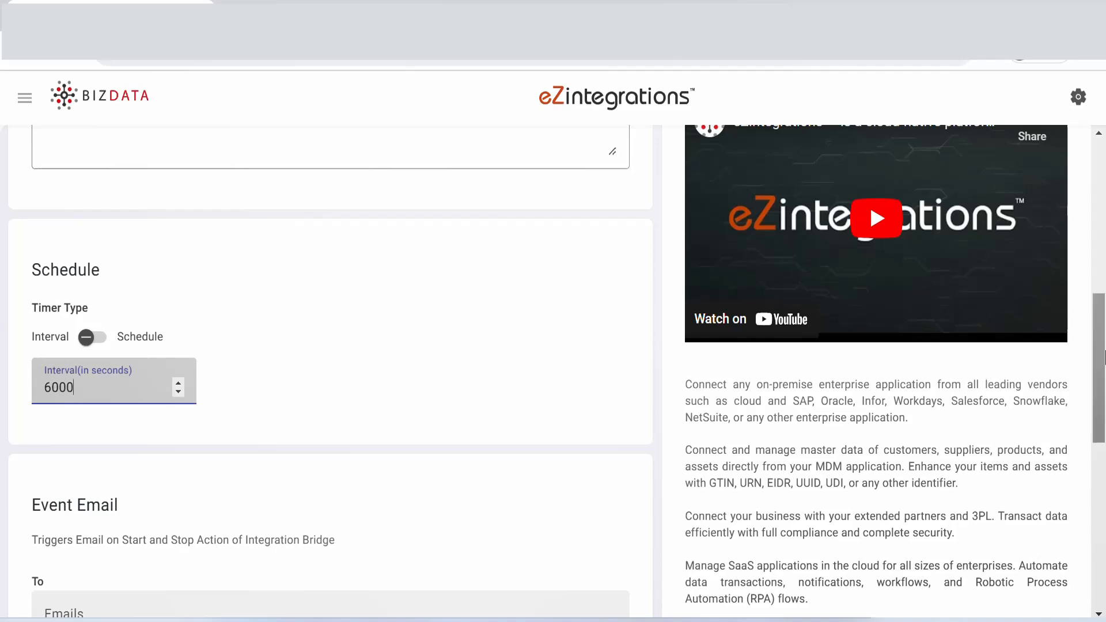
left_click_drag(1101, 359, 1104, 438)
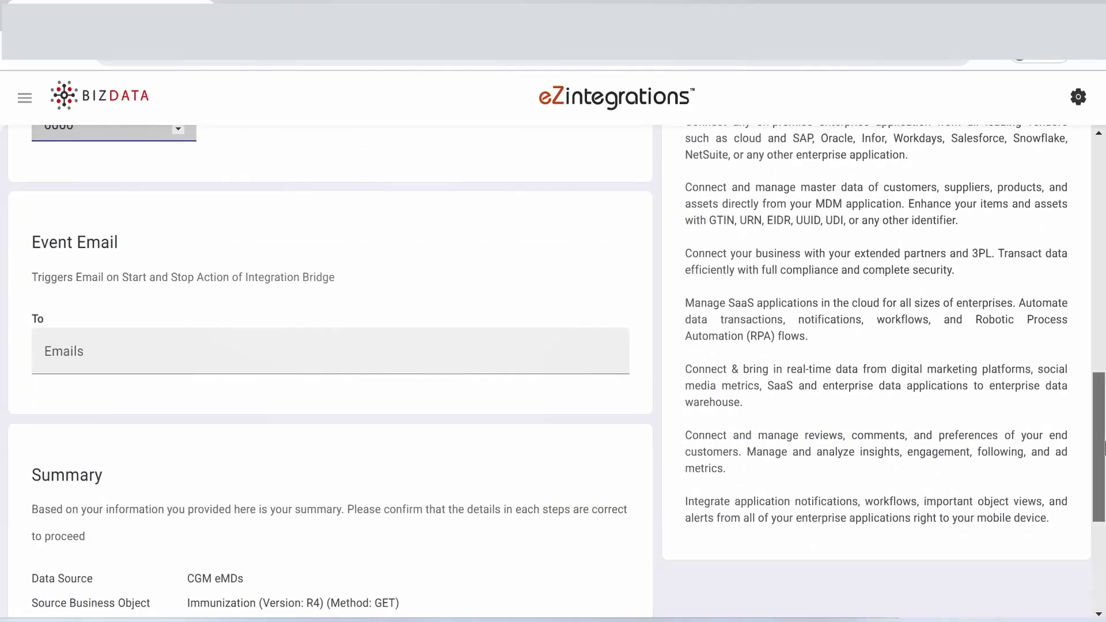
scroll(684, 460, "down", 5)
left_click(592, 430)
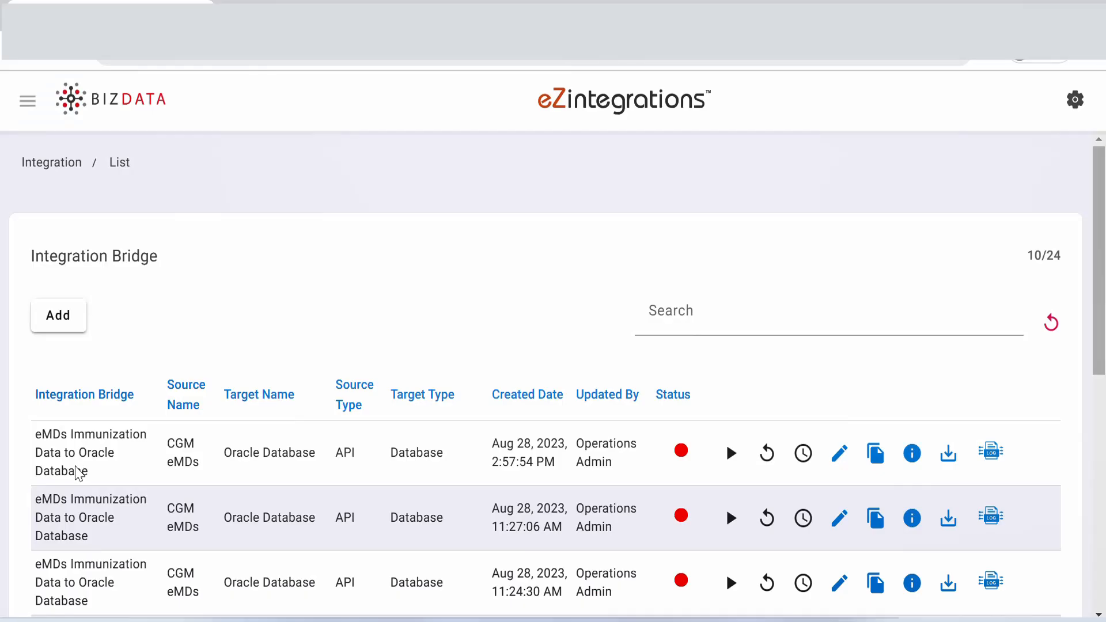
Step: Start the newly created eMDs Immunization Data to Oracle Database bridge and view its live streaming logs
left_click(731, 455)
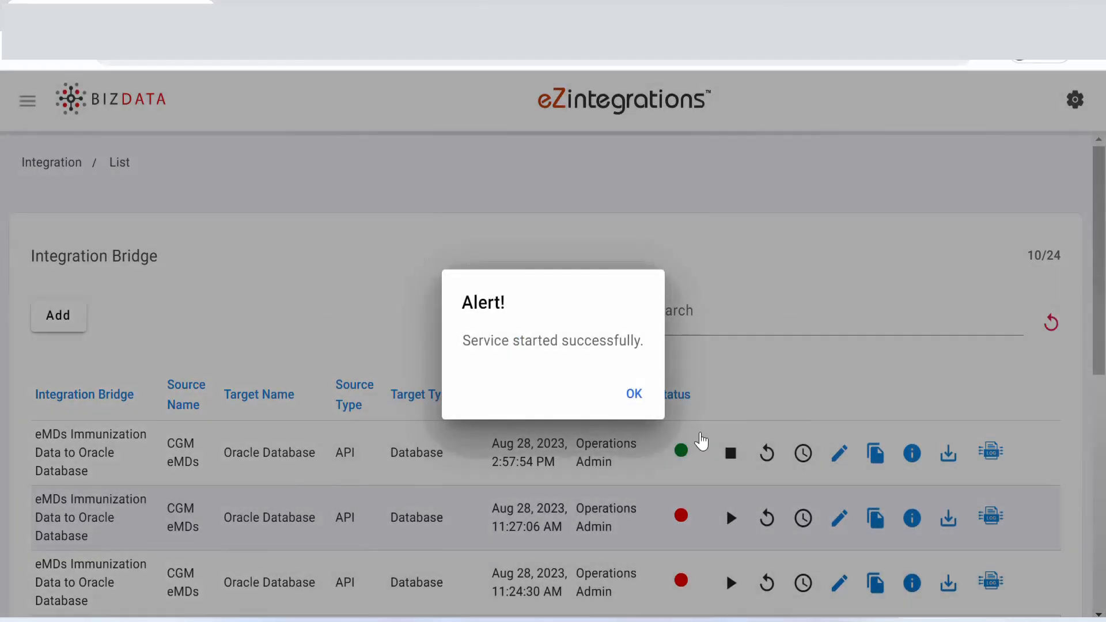
left_click(635, 396)
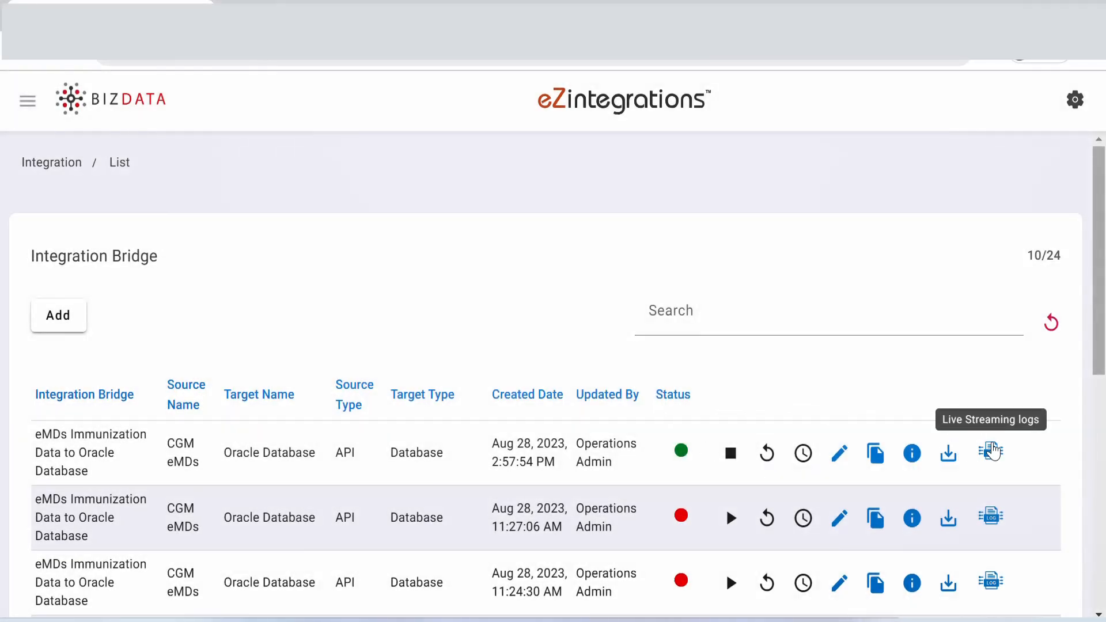
left_click(991, 453)
scroll(993, 459, "down", 10)
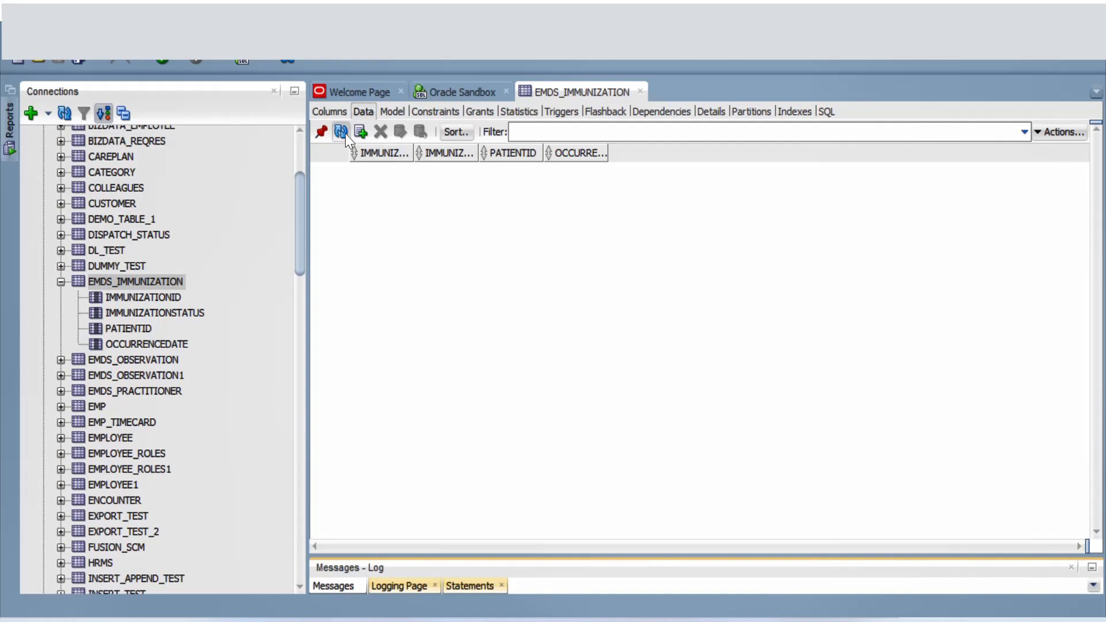
Step: Switch to Oracle SQL Developer and refresh the data of the EMDS_IMMUNIZATION table
left_click(346, 134)
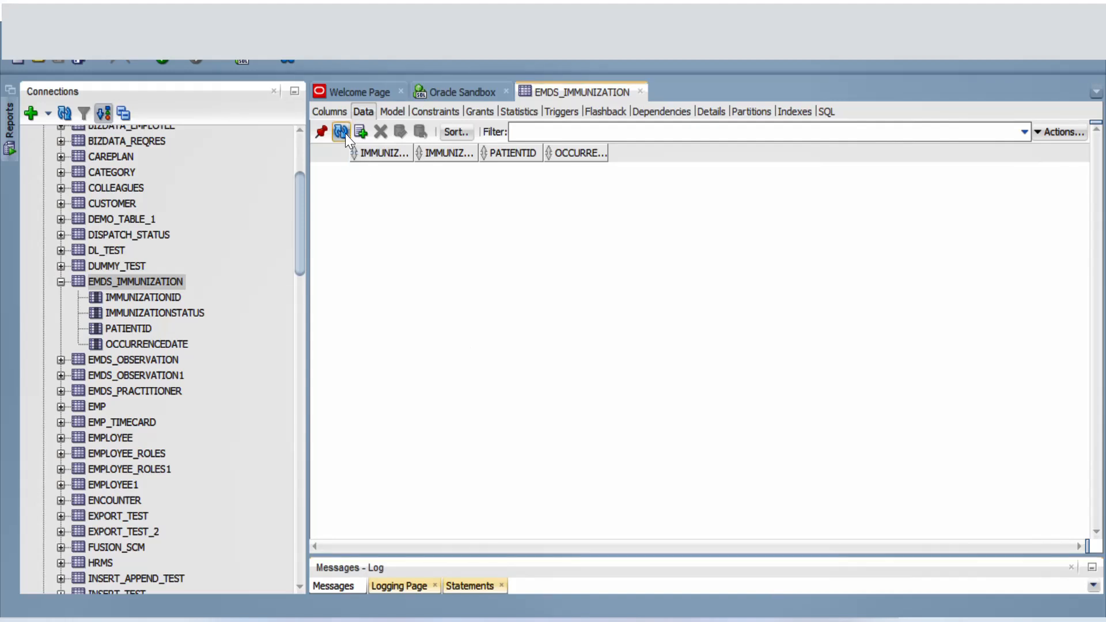